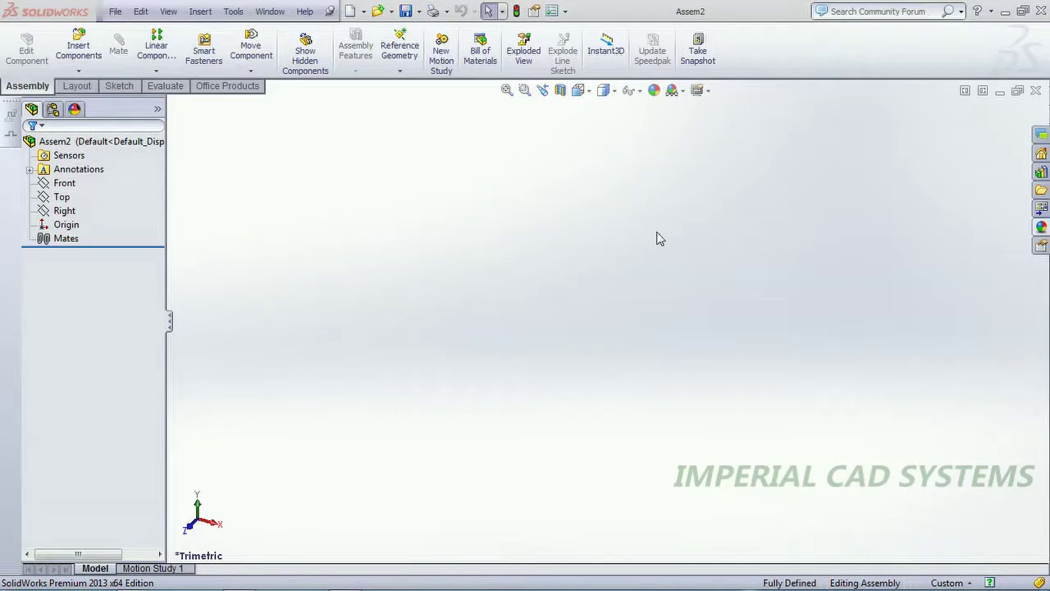
- Insert Part1 from the desktop into the empty assembly and place it in the graphics area
{"action": "left_click", "coordinate": [73, 49]}
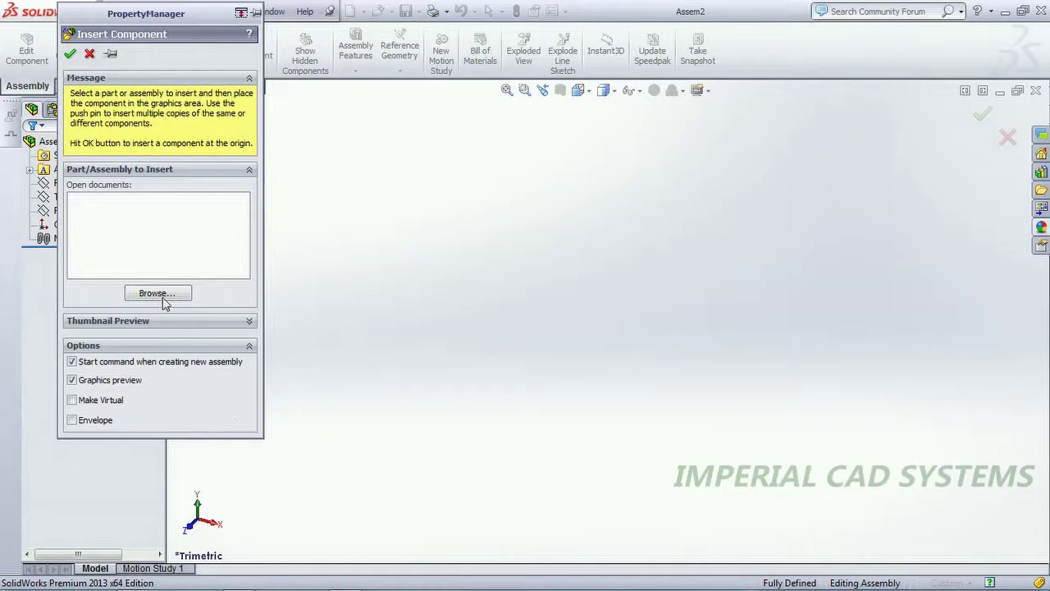
{"action": "left_click", "coordinate": [163, 300]}
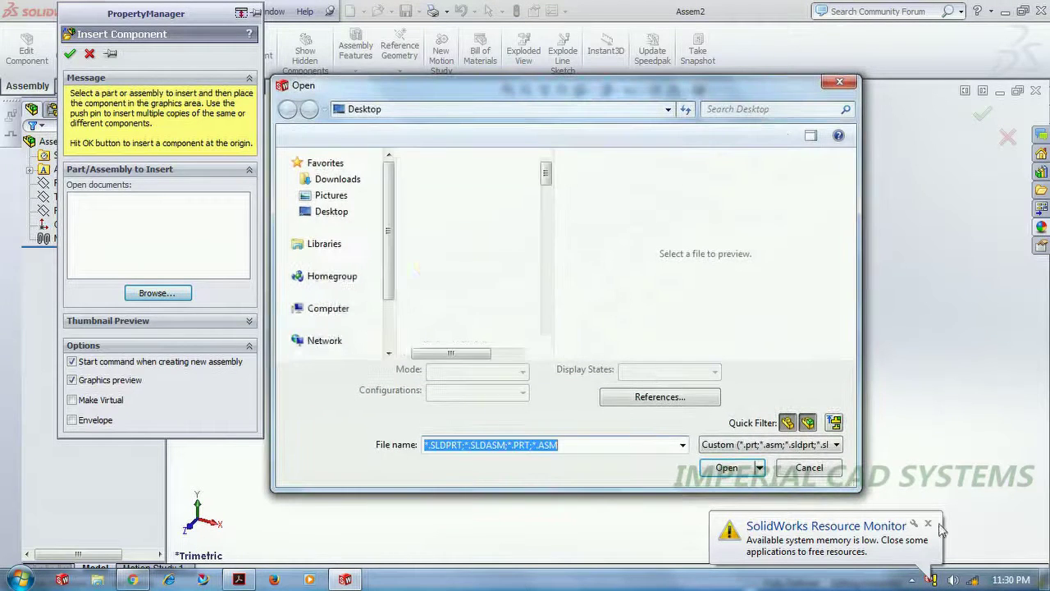
{"action": "left_click", "coordinate": [928, 525]}
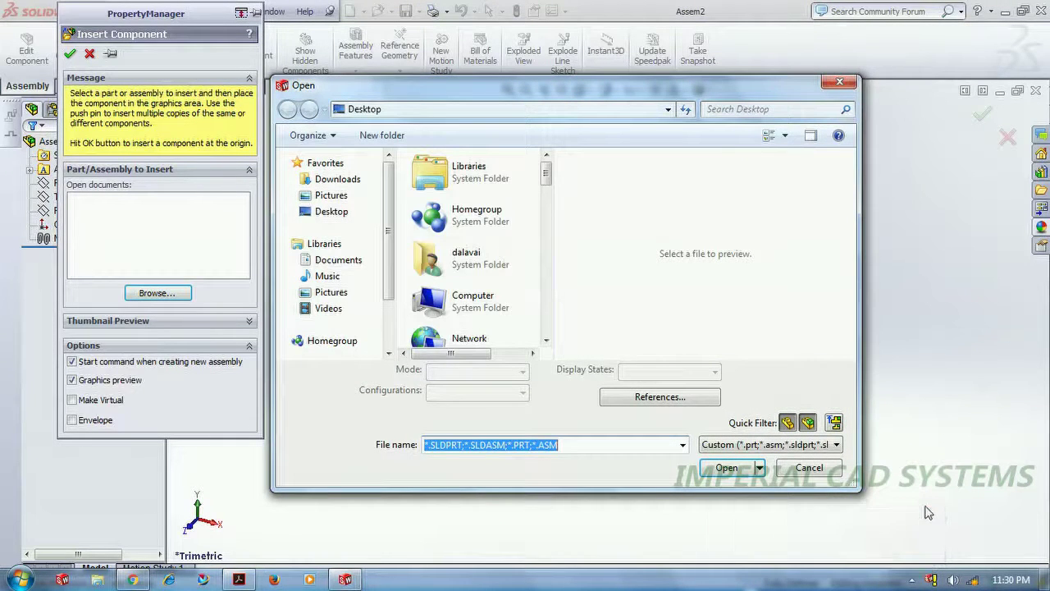
{"action": "left_click_drag", "start_coordinate": [546, 193], "coordinate": [547, 312]}
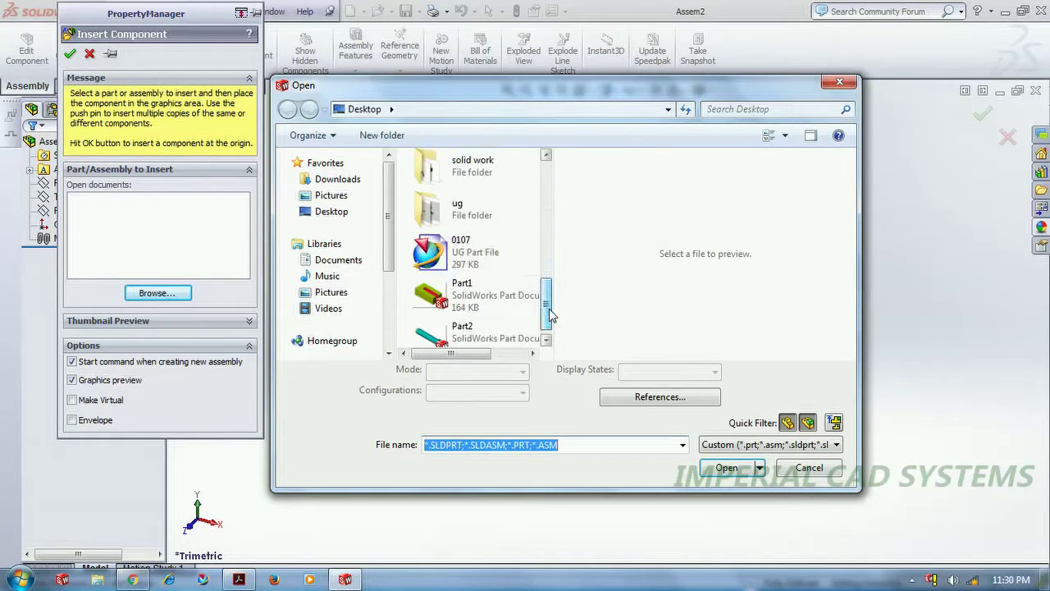
{"action": "left_click", "coordinate": [496, 297]}
{"action": "left_click", "coordinate": [726, 467]}
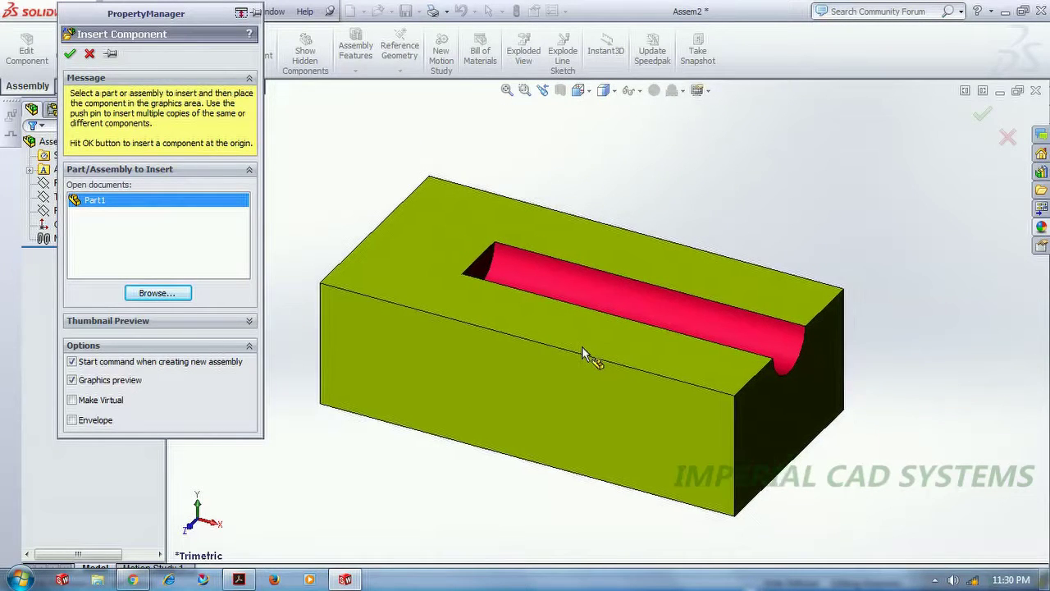
{"action": "left_click", "coordinate": [582, 346]}
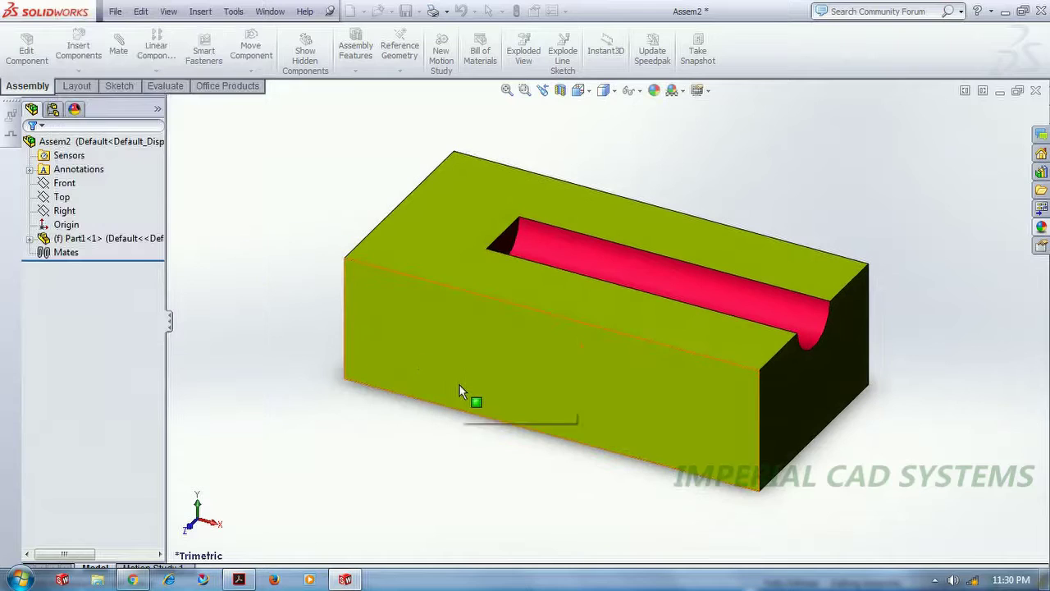
{"action": "key", "text": "f"}
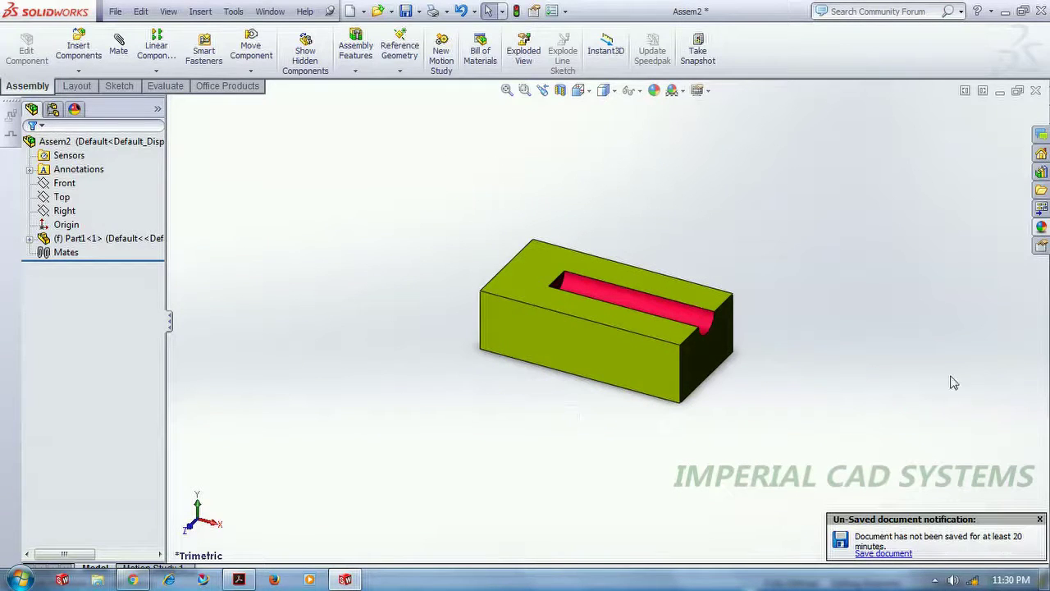
{"action": "left_click", "coordinate": [1039, 520]}
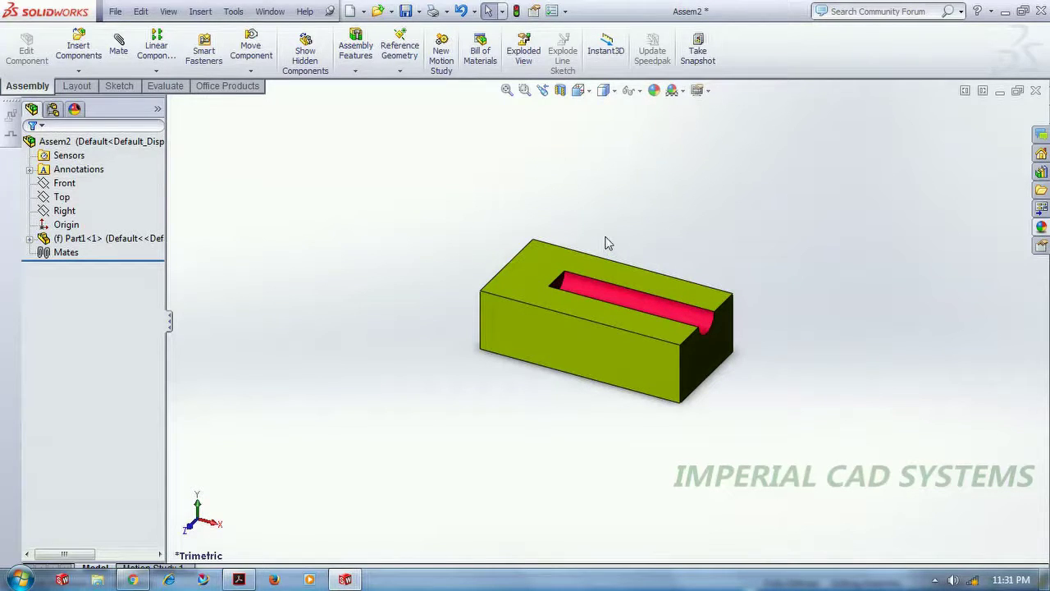
- Start editing Part1 in the context of the assembly, saving the assembly as Assem2 on the desktop
{"action": "scroll", "coordinate": [713, 260], "scroll_direction": "up", "scroll_amount": 1}
{"action": "scroll", "coordinate": [716, 260], "scroll_direction": "down", "scroll_amount": 3}
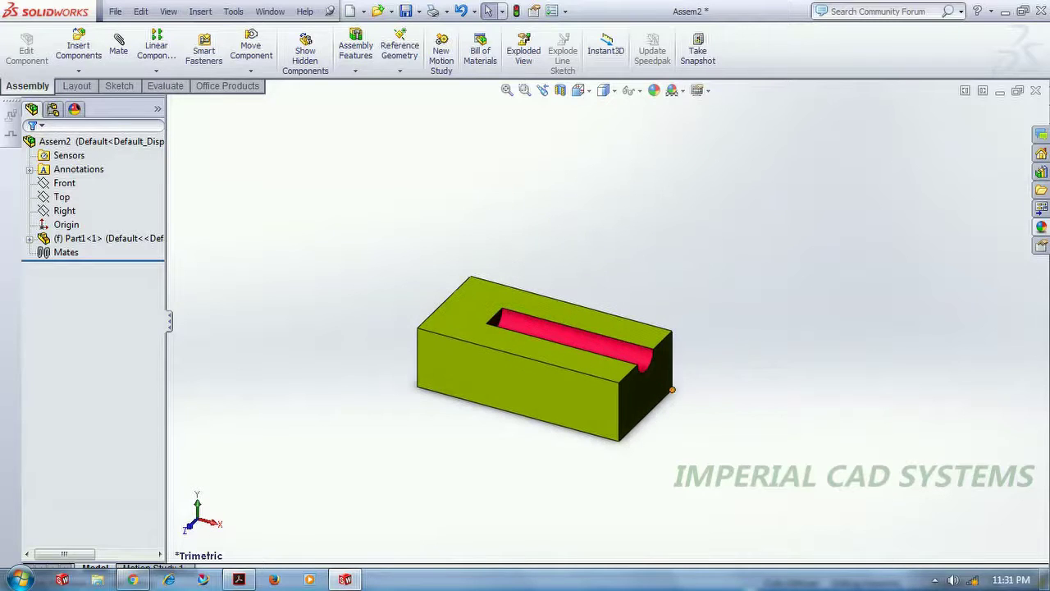
{"action": "left_click", "coordinate": [30, 239]}
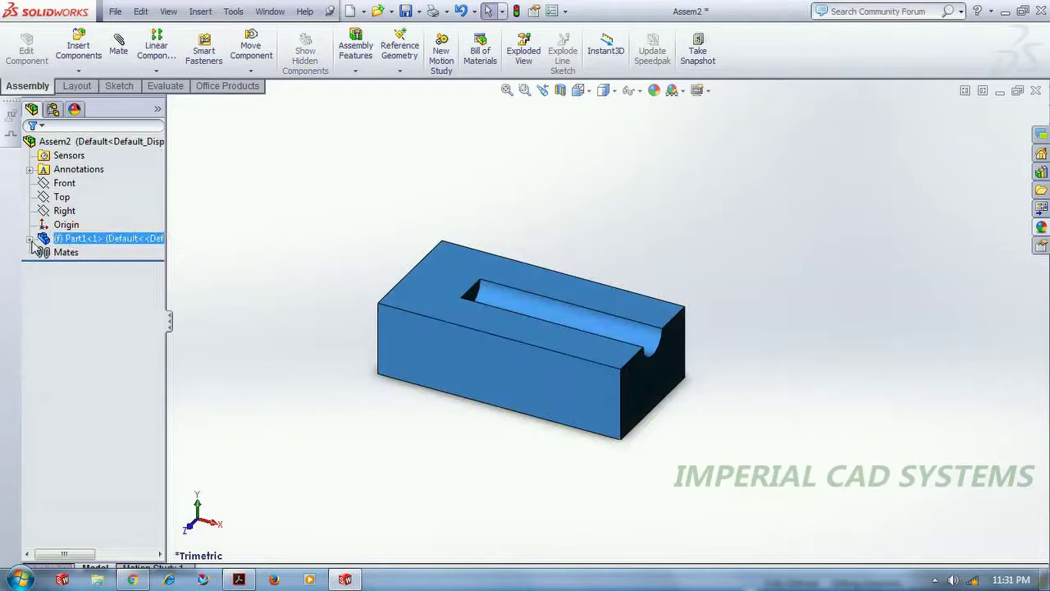
{"action": "left_click", "coordinate": [82, 252]}
{"action": "left_click", "coordinate": [66, 377]}
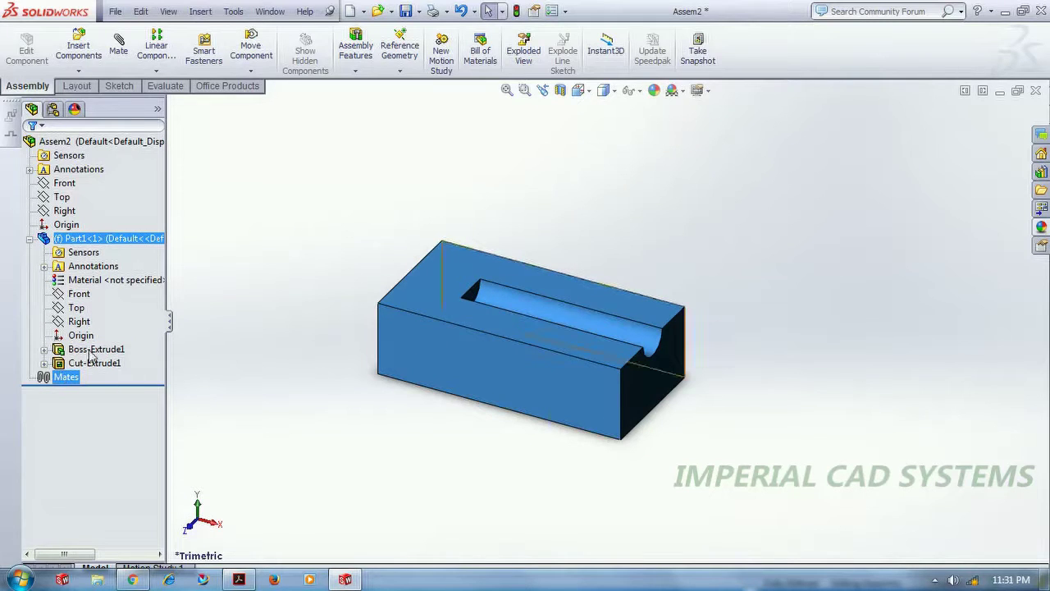
{"action": "left_click", "coordinate": [43, 349]}
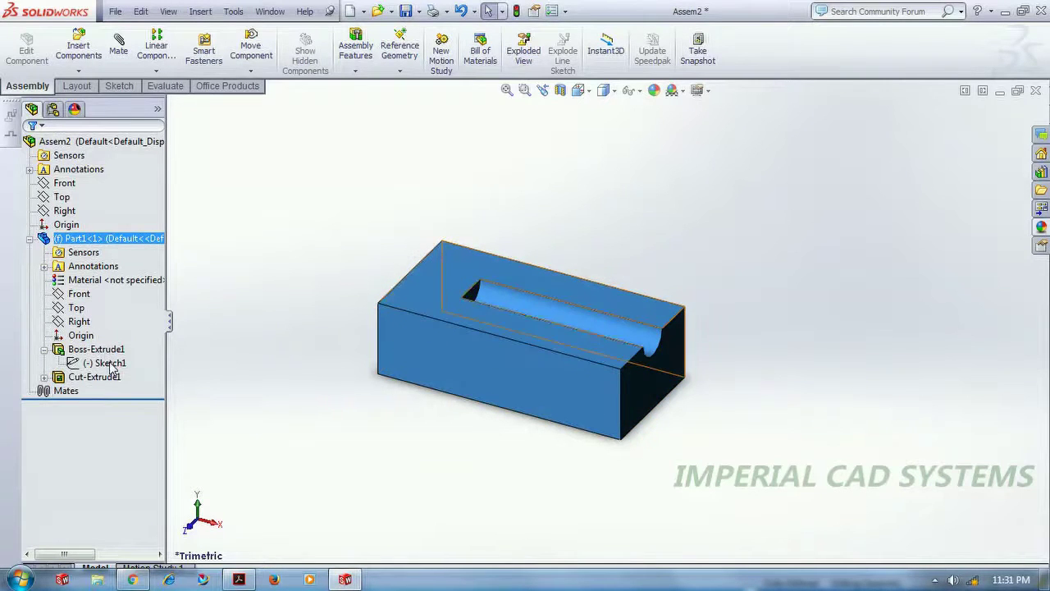
{"action": "left_click", "coordinate": [105, 362]}
{"action": "left_click", "coordinate": [83, 250], "text": "ctrl"}
{"action": "left_click", "coordinate": [88, 238]}
{"action": "left_click", "coordinate": [136, 197]}
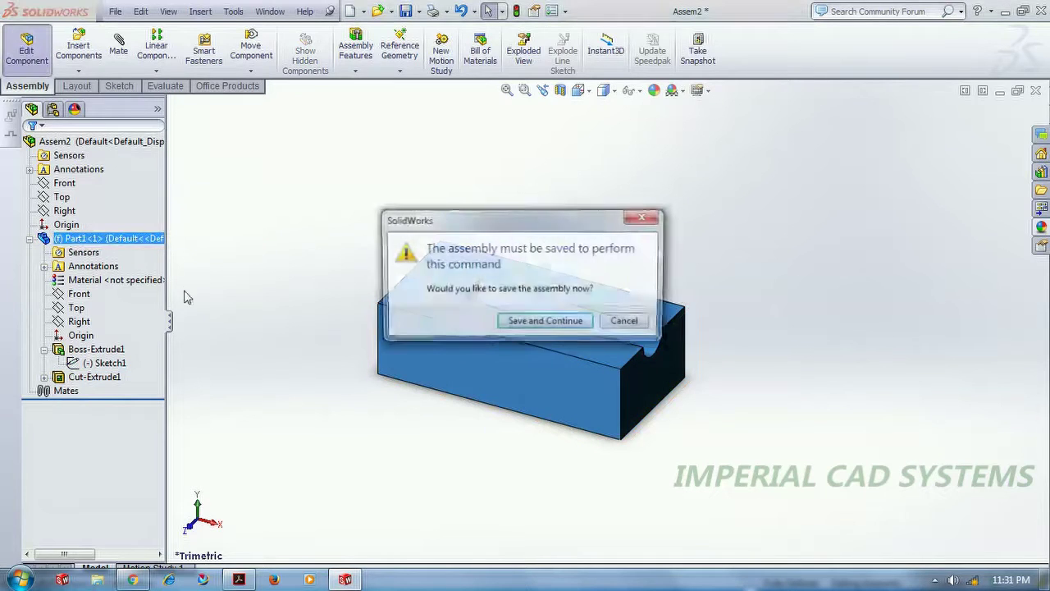
{"action": "left_click", "coordinate": [575, 321]}
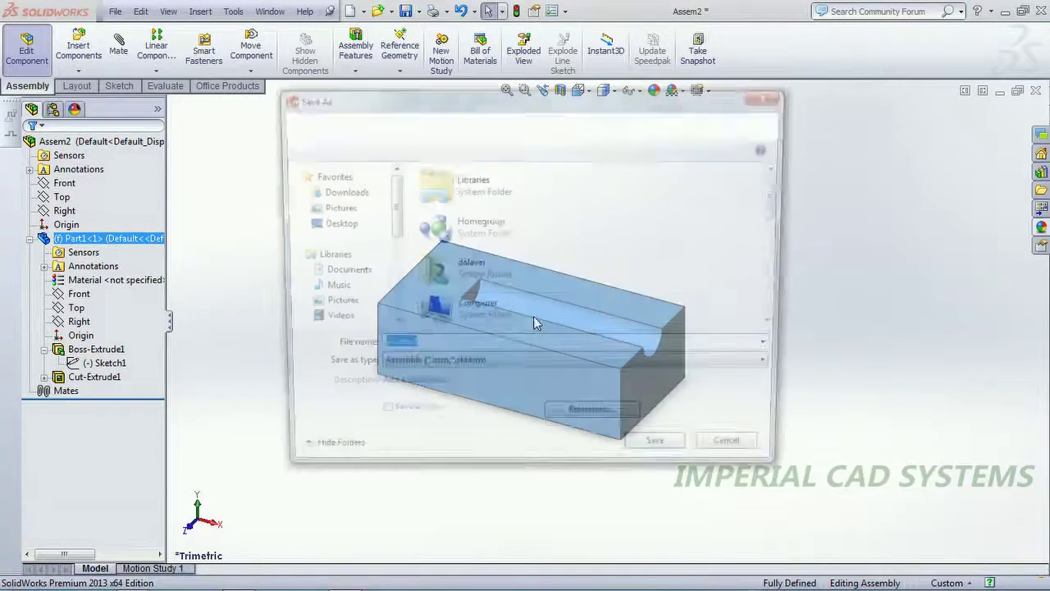
{"action": "left_click", "coordinate": [645, 457]}
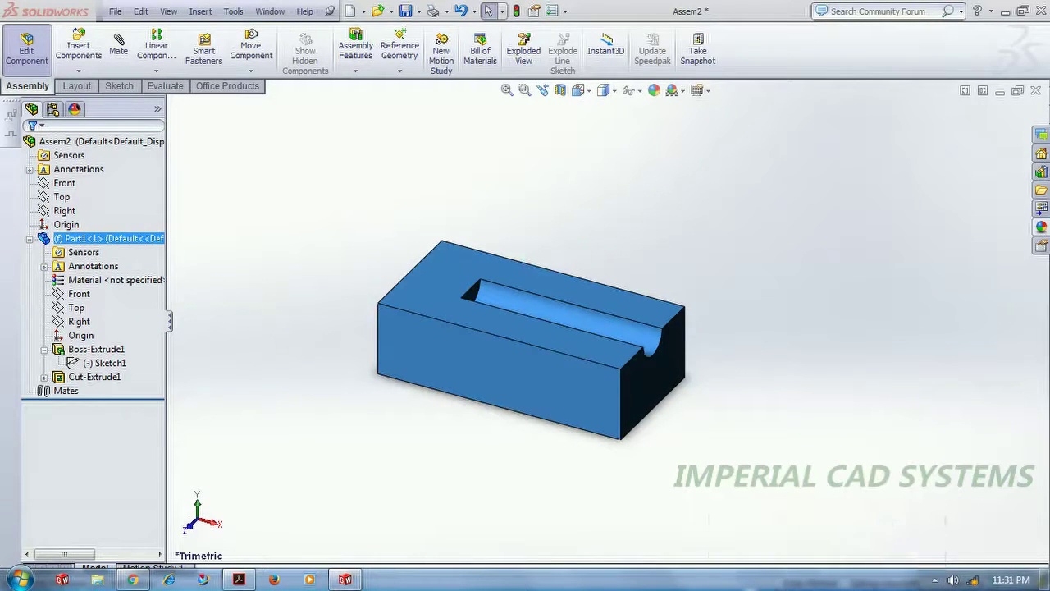
- Open Sketch1 under Boss-Extrude1 to examine the block's base dimensions, and exit the sketch
{"action": "left_click", "coordinate": [105, 365]}
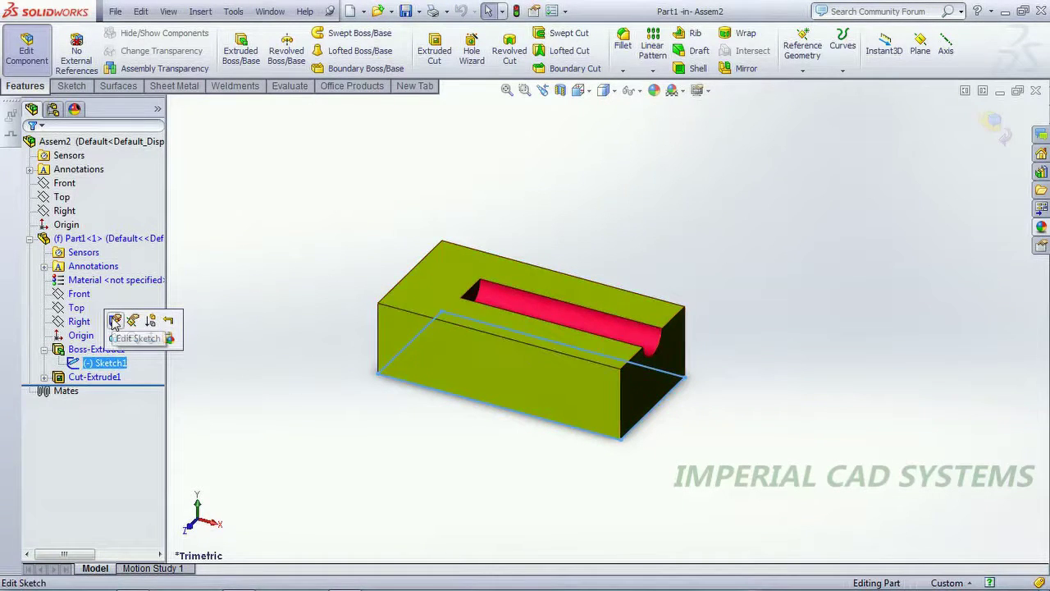
{"action": "left_click", "coordinate": [115, 321]}
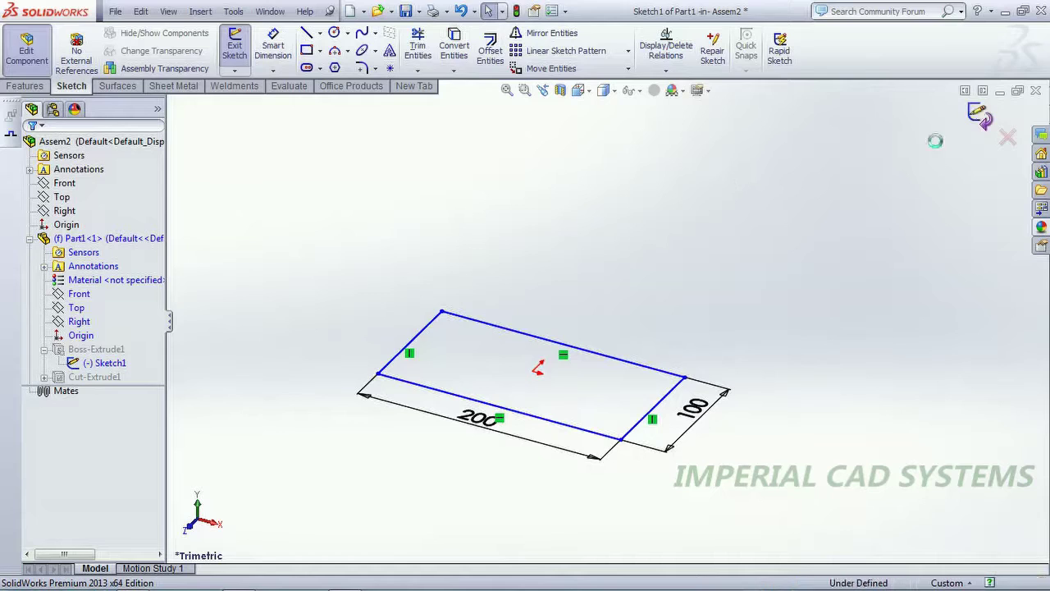
{"action": "key", "text": "ctrl+b"}
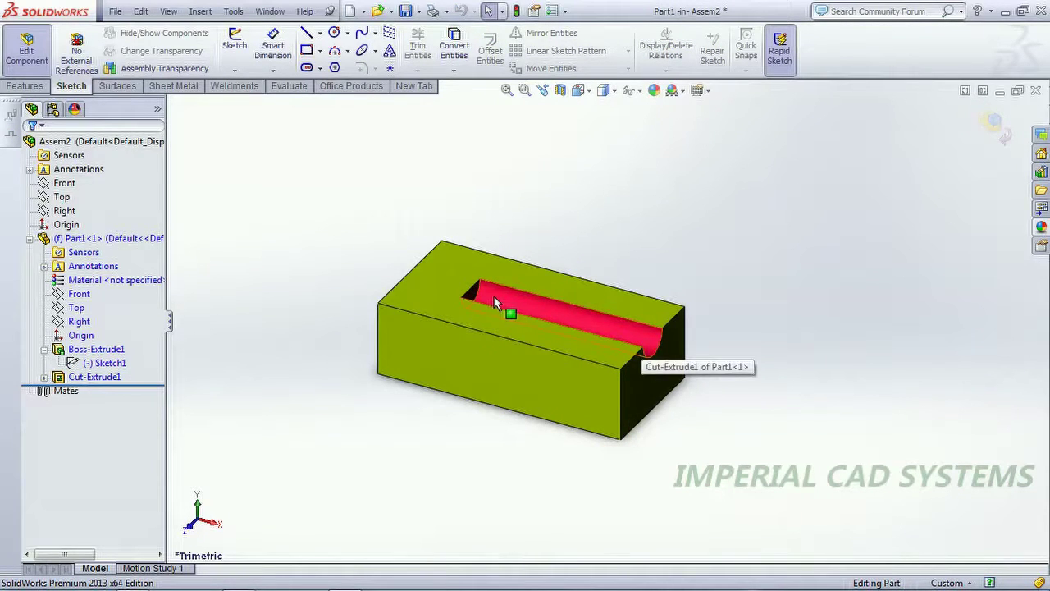
- Examine the Cut-Extrude1 definition of the slot, close it and return to editing the assembly
{"action": "left_click", "coordinate": [44, 377]}
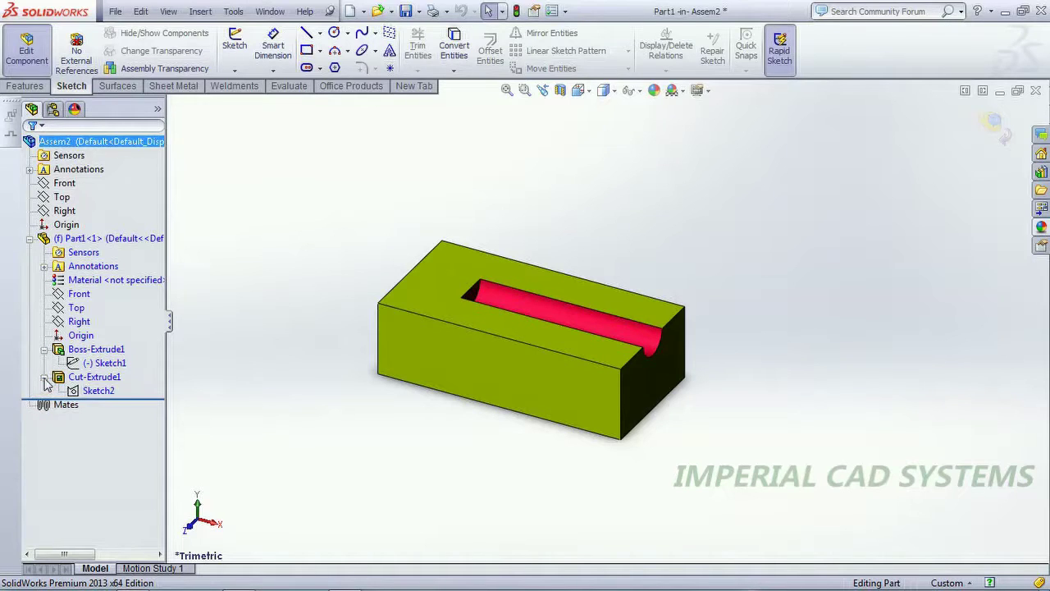
{"action": "left_click", "coordinate": [94, 377]}
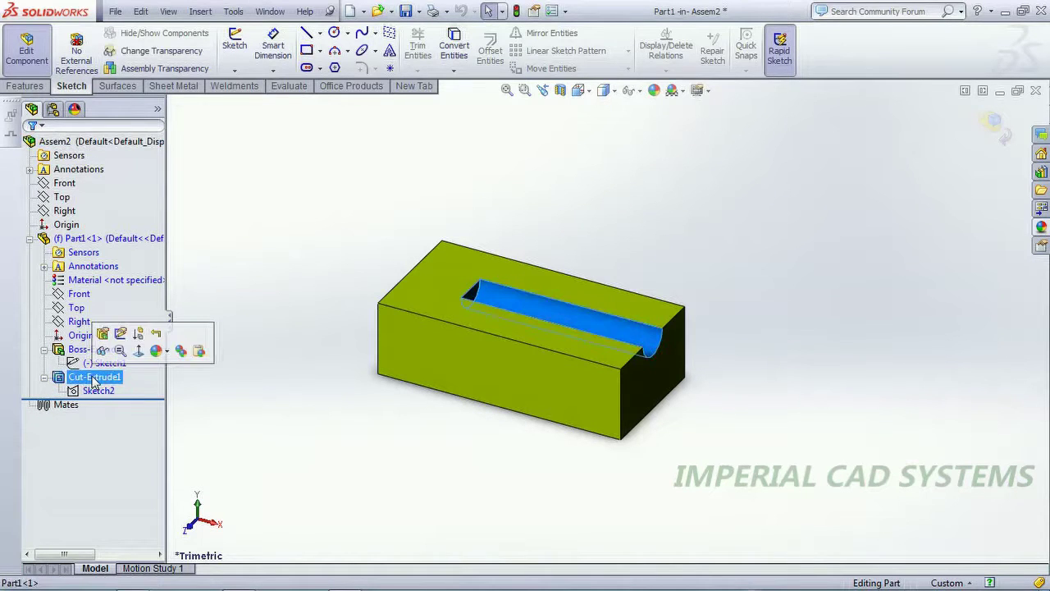
{"action": "left_click", "coordinate": [104, 334]}
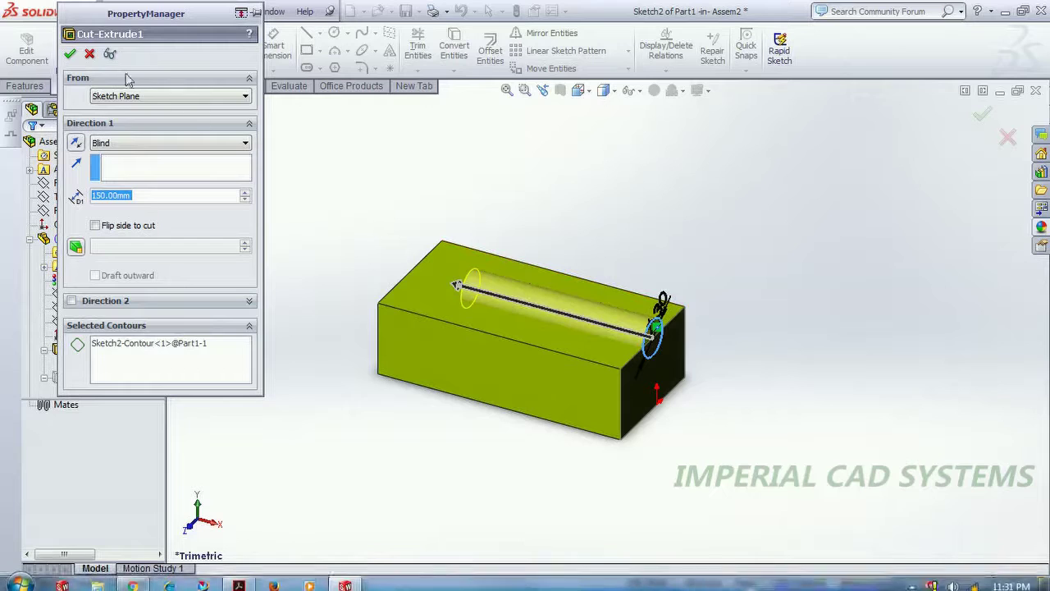
{"action": "left_click", "coordinate": [69, 54]}
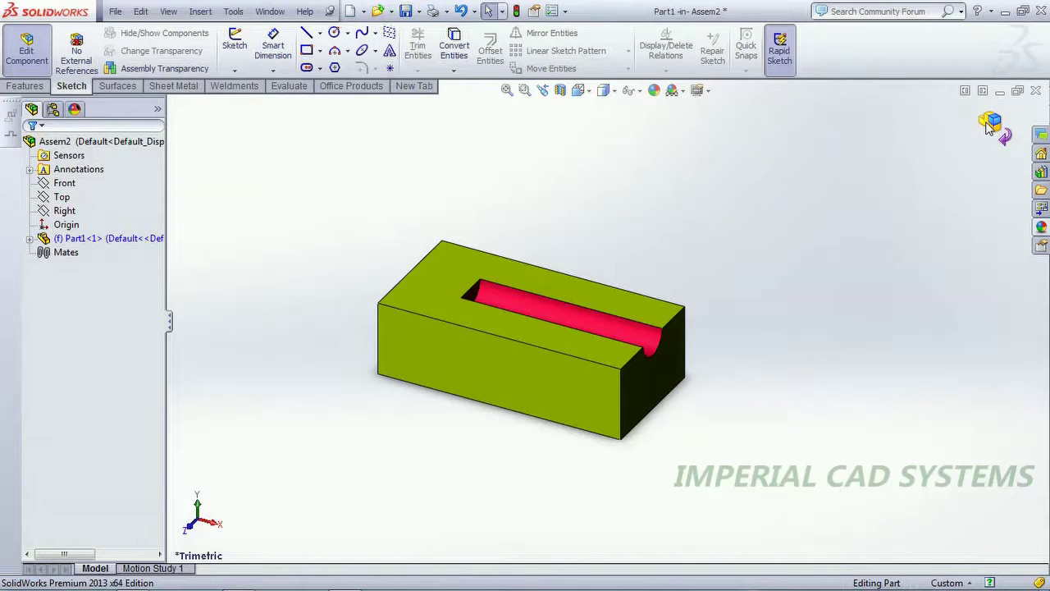
{"action": "left_click", "coordinate": [991, 124]}
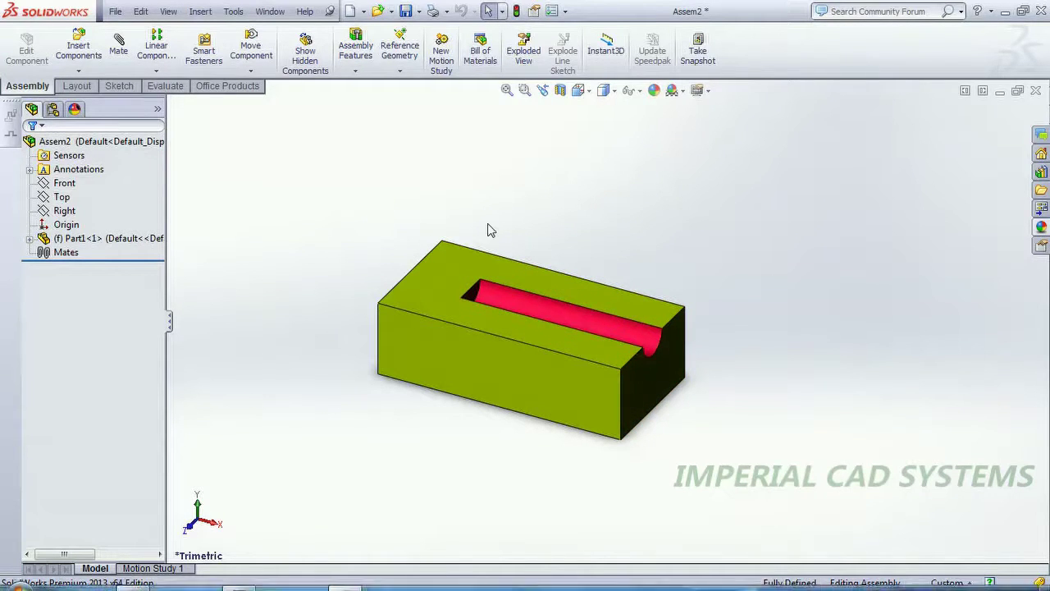
- Insert Part2, the headed pin, from the desktop and place it beside the block near the open end of the slot
{"action": "left_click", "coordinate": [78, 51]}
{"action": "left_click", "coordinate": [158, 294]}
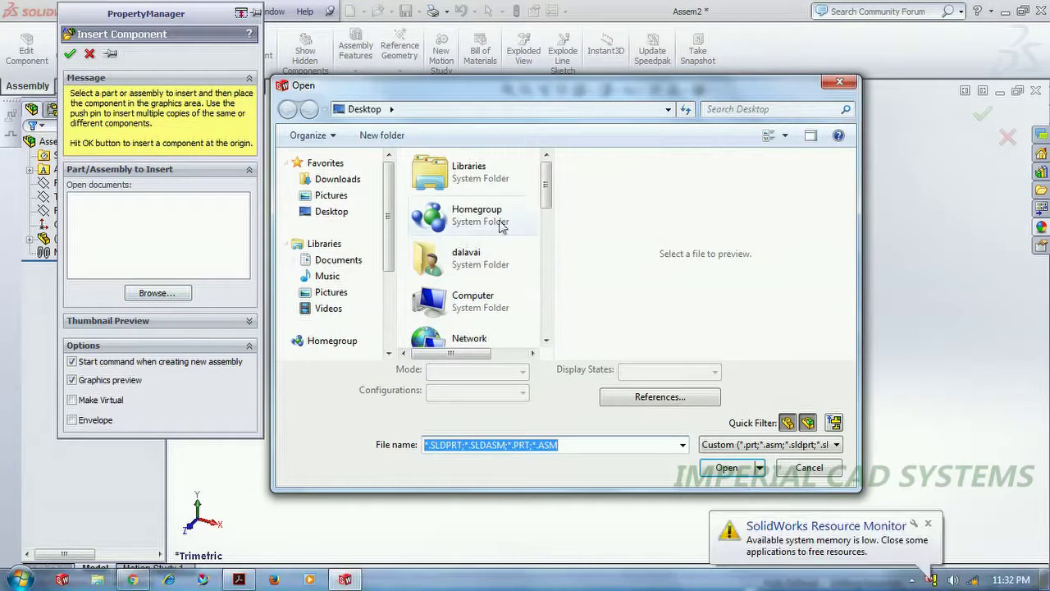
{"action": "left_click_drag", "start_coordinate": [544, 187], "coordinate": [546, 346]}
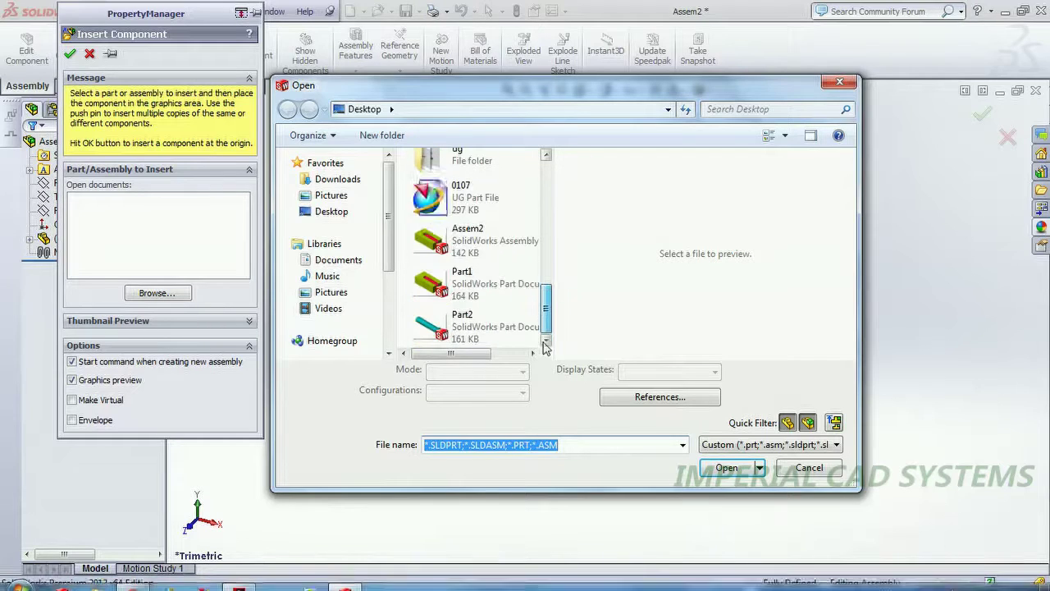
{"action": "left_click", "coordinate": [501, 327]}
{"action": "left_click", "coordinate": [726, 466]}
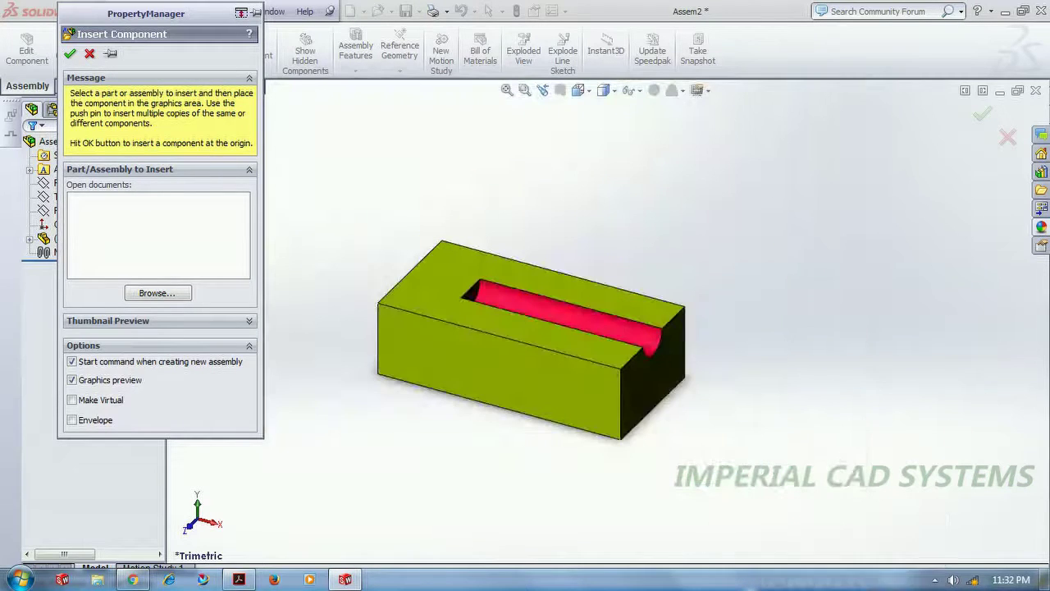
{"action": "left_click", "coordinate": [762, 278]}
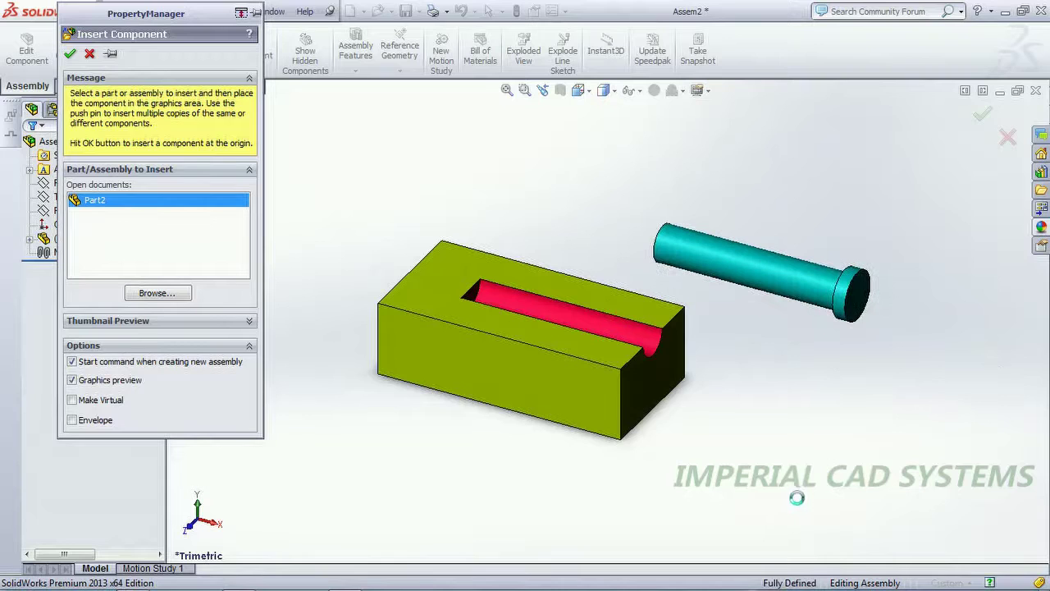
- Add a concentric mate between the pin's cylindrical shaft face and the block's rounded slot face
{"action": "middle_click_drag", "start_coordinate": [733, 416], "coordinate": [716, 439]}
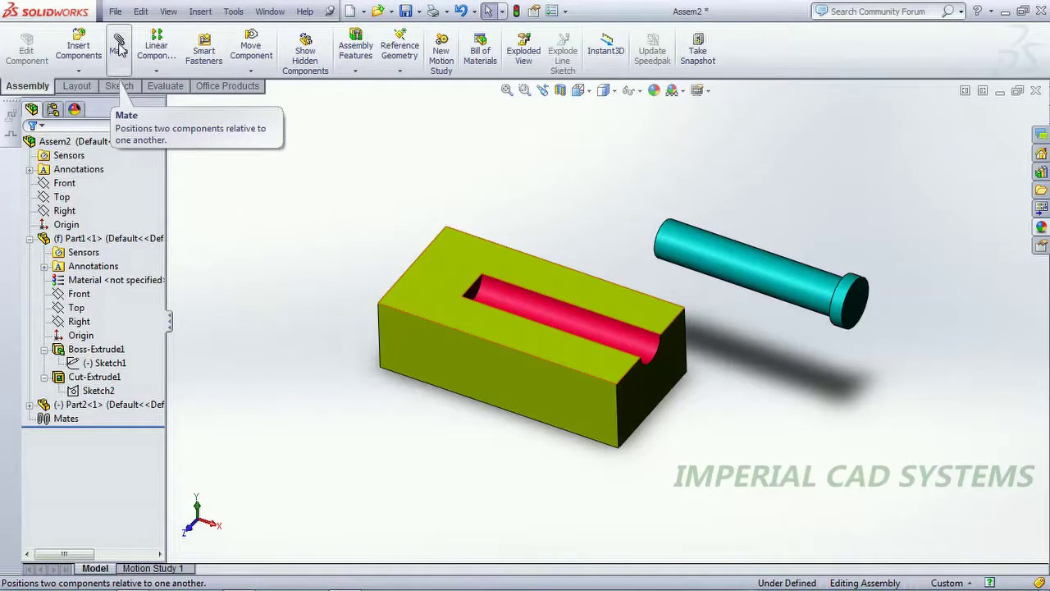
{"action": "left_click", "coordinate": [760, 263]}
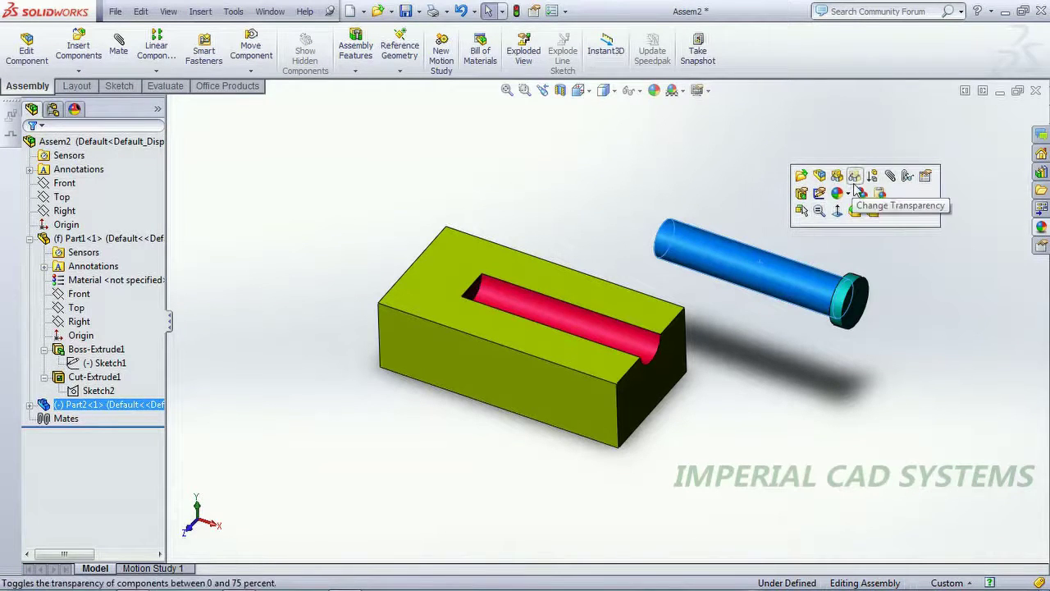
{"action": "left_click", "coordinate": [892, 178]}
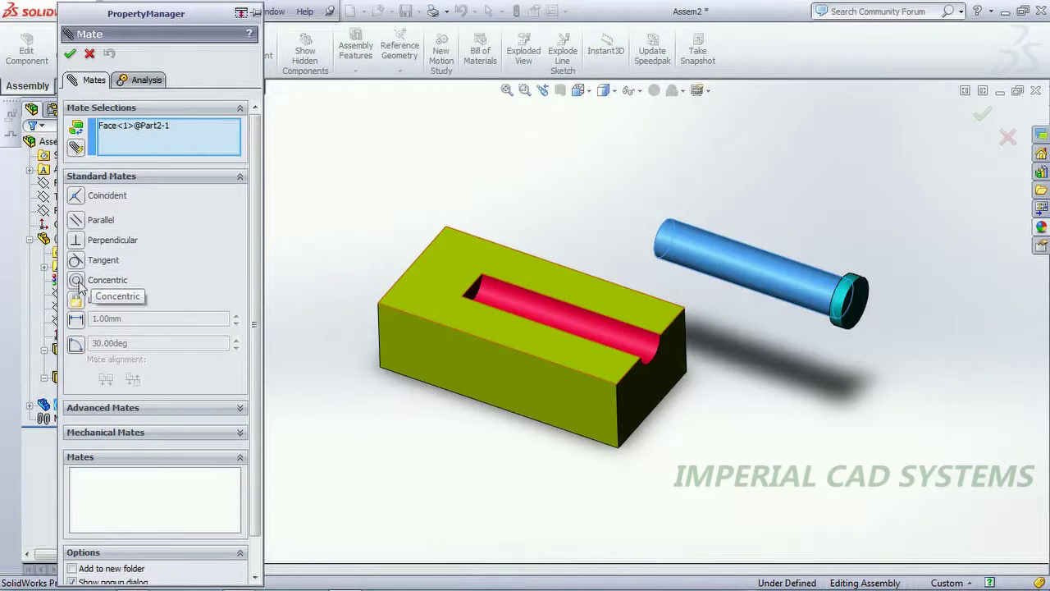
{"action": "left_click", "coordinate": [77, 281]}
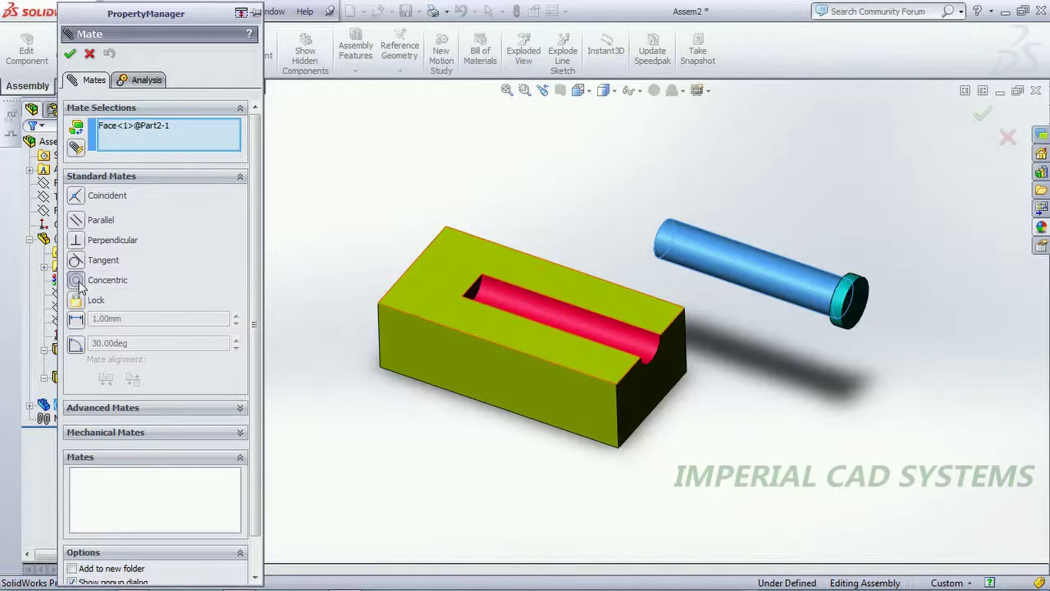
{"action": "left_click", "coordinate": [638, 346]}
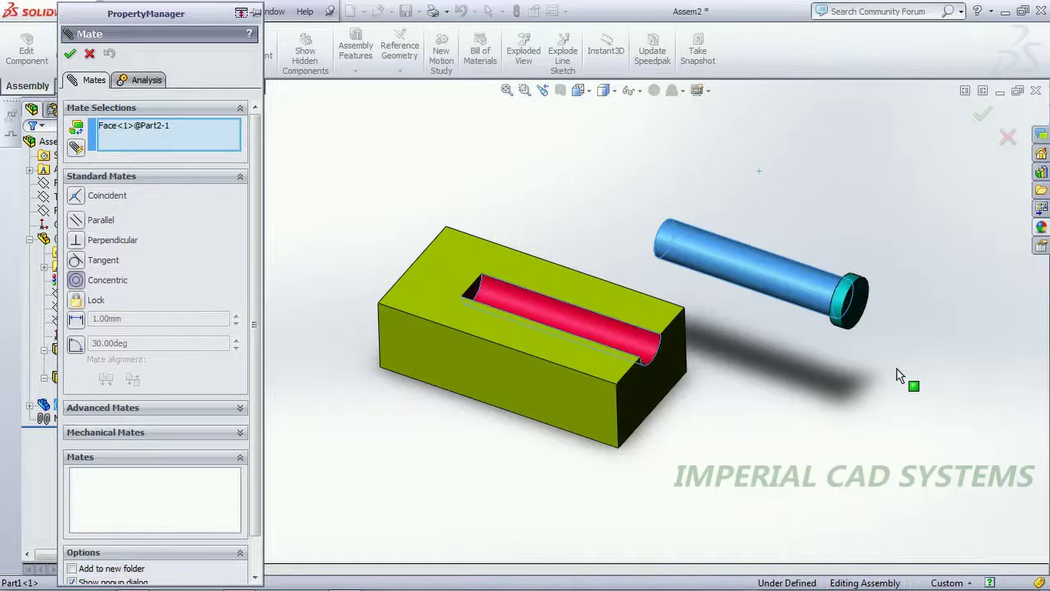
{"action": "left_click", "coordinate": [776, 300]}
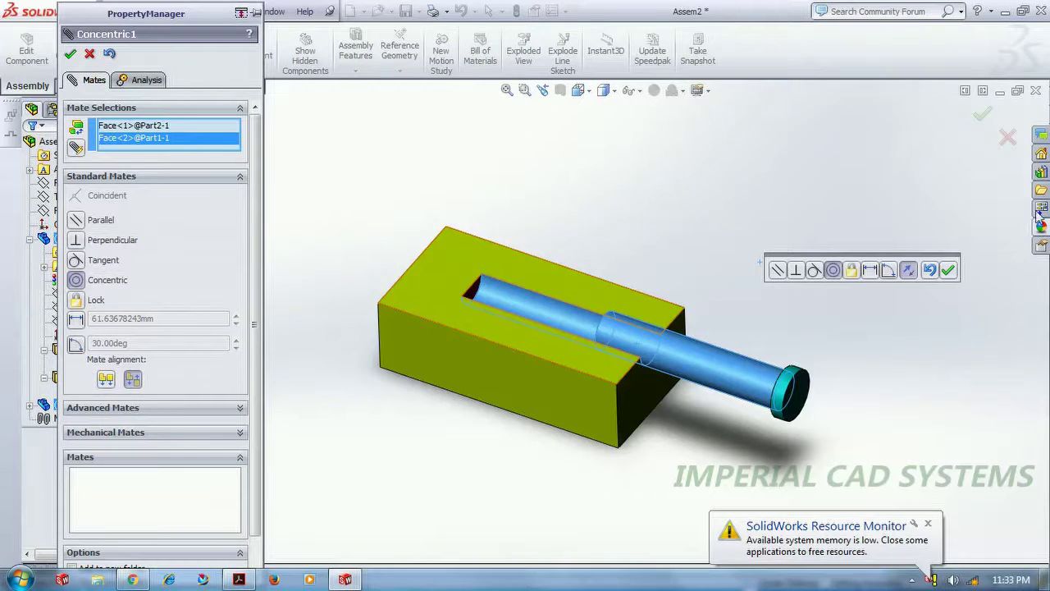
{"action": "left_click", "coordinate": [947, 270]}
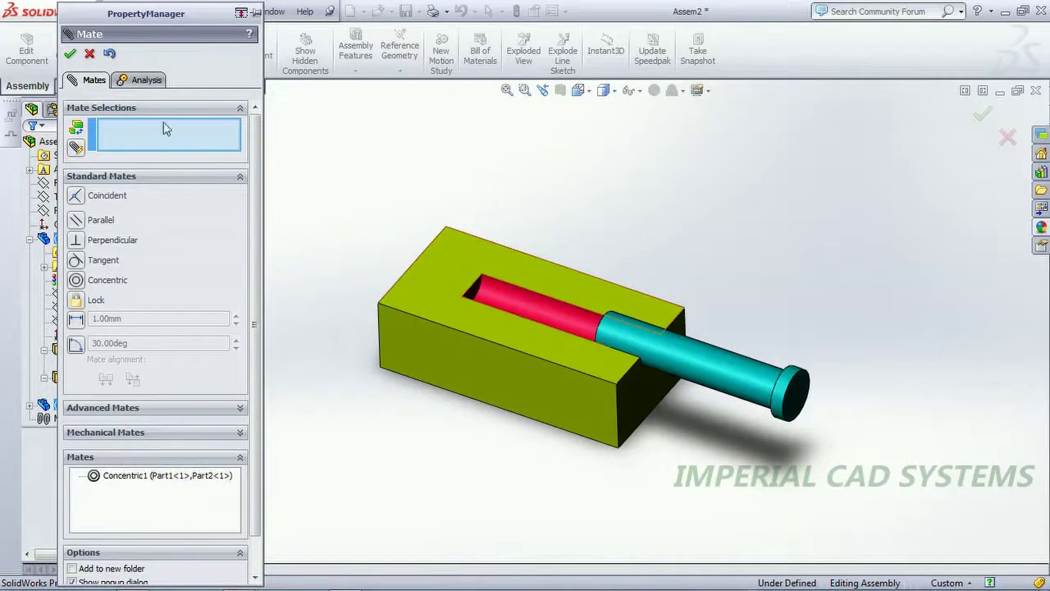
{"action": "left_click", "coordinate": [70, 53]}
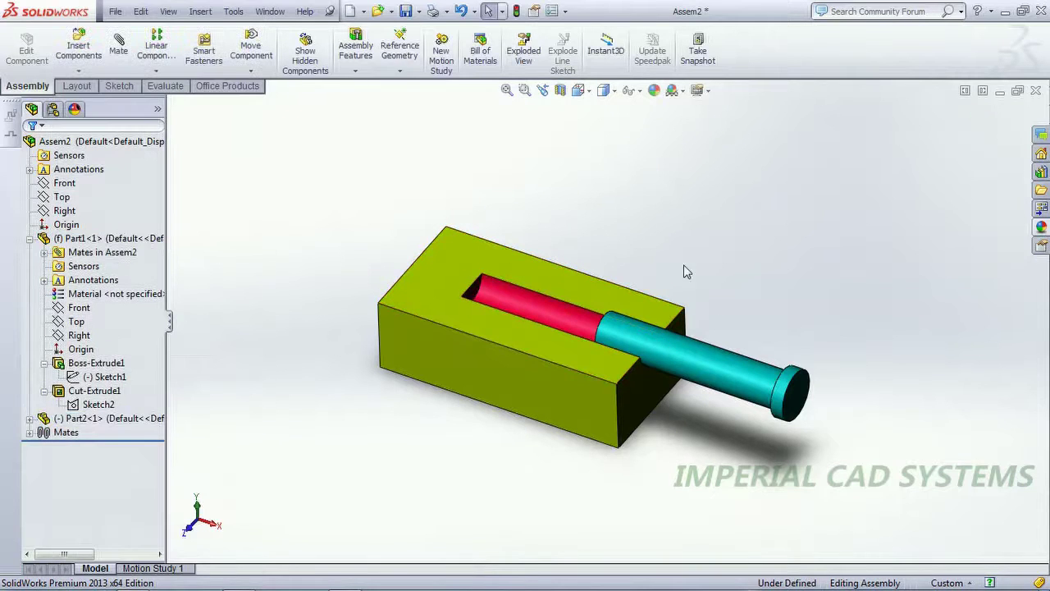
- Start a distance mate of 0 mm between the pin head's inner face and the block's end face at the slot opening
{"action": "middle_click_drag", "start_coordinate": [736, 307], "coordinate": [754, 280]}
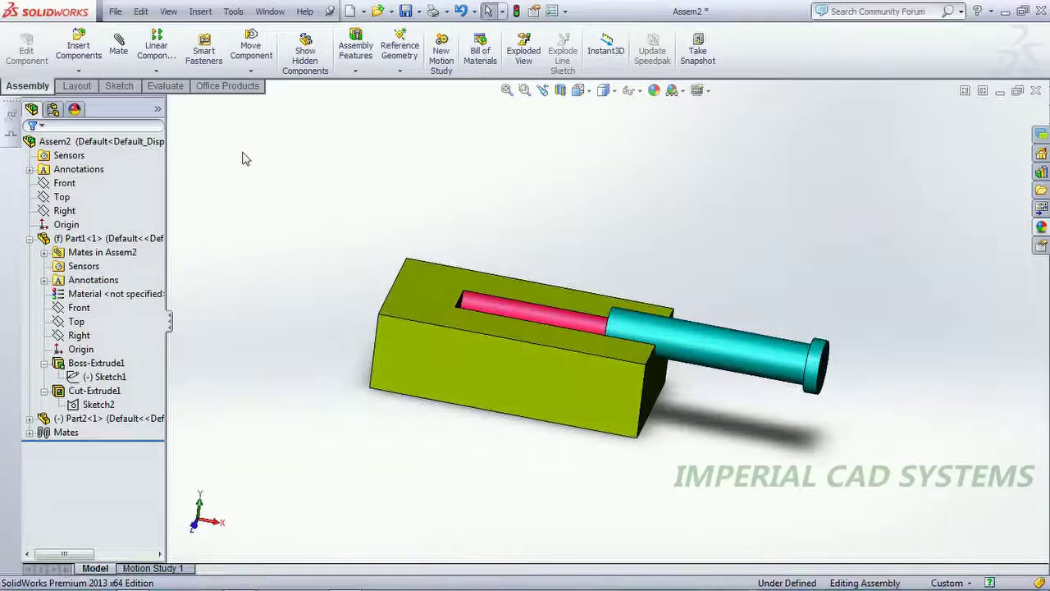
{"action": "left_click", "coordinate": [119, 45]}
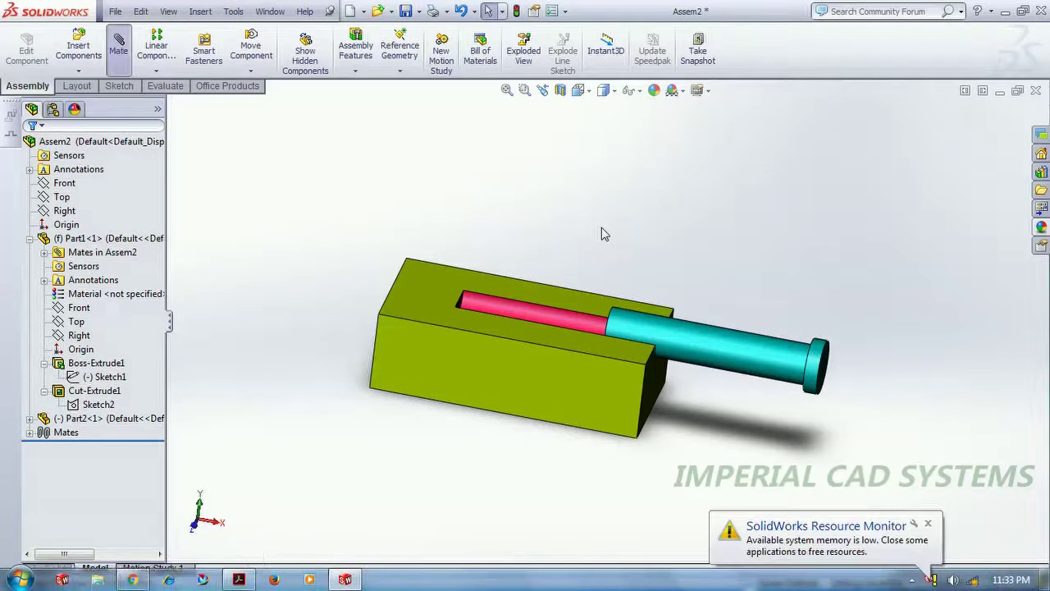
{"action": "middle_click_drag", "start_coordinate": [673, 329], "coordinate": [714, 361]}
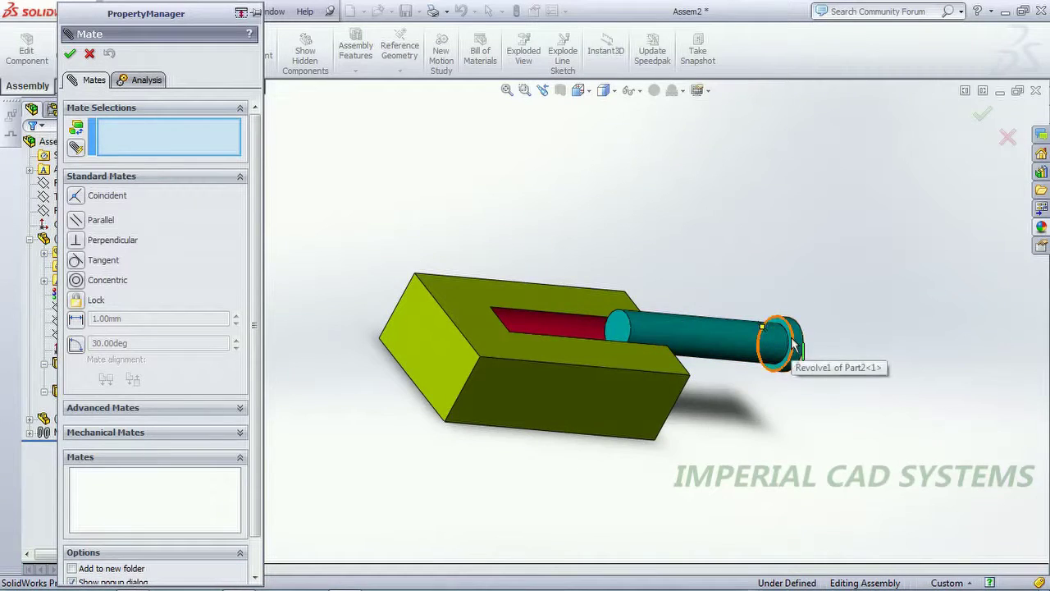
{"action": "scroll", "coordinate": [763, 336], "scroll_direction": "down", "scroll_amount": 4}
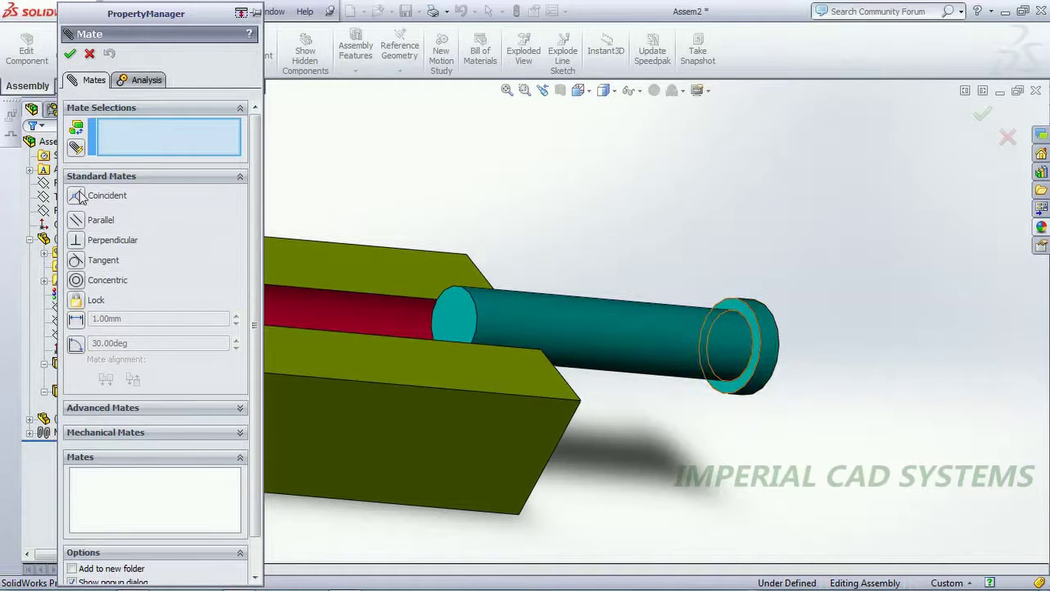
{"action": "left_click", "coordinate": [733, 306]}
{"action": "middle_click_drag", "start_coordinate": [726, 261], "coordinate": [726, 261]}
{"action": "middle_click_drag", "start_coordinate": [747, 338], "coordinate": [567, 382]}
{"action": "left_click", "coordinate": [542, 383]}
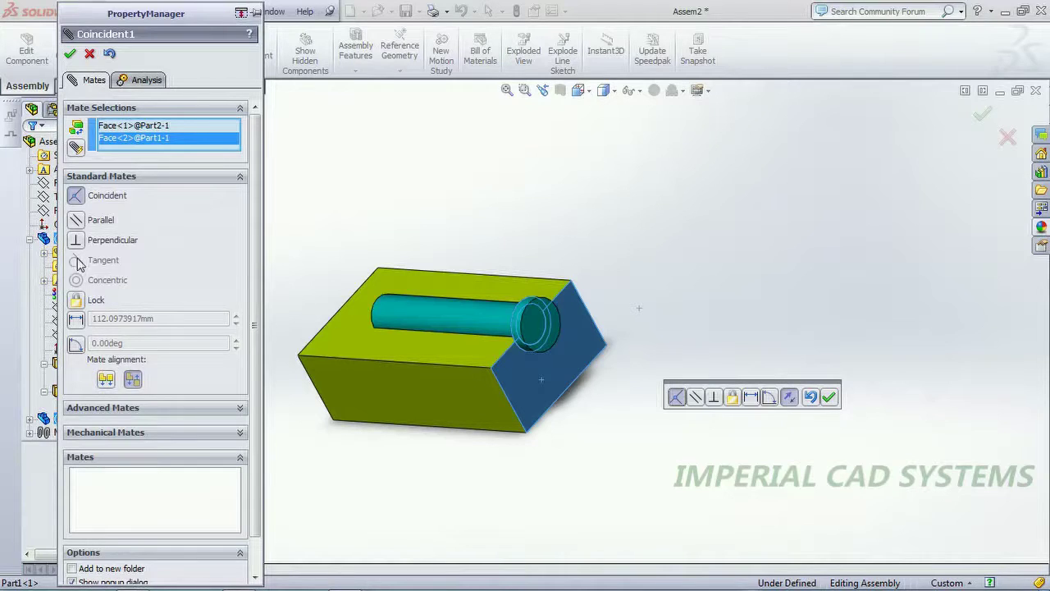
{"action": "left_click", "coordinate": [76, 321]}
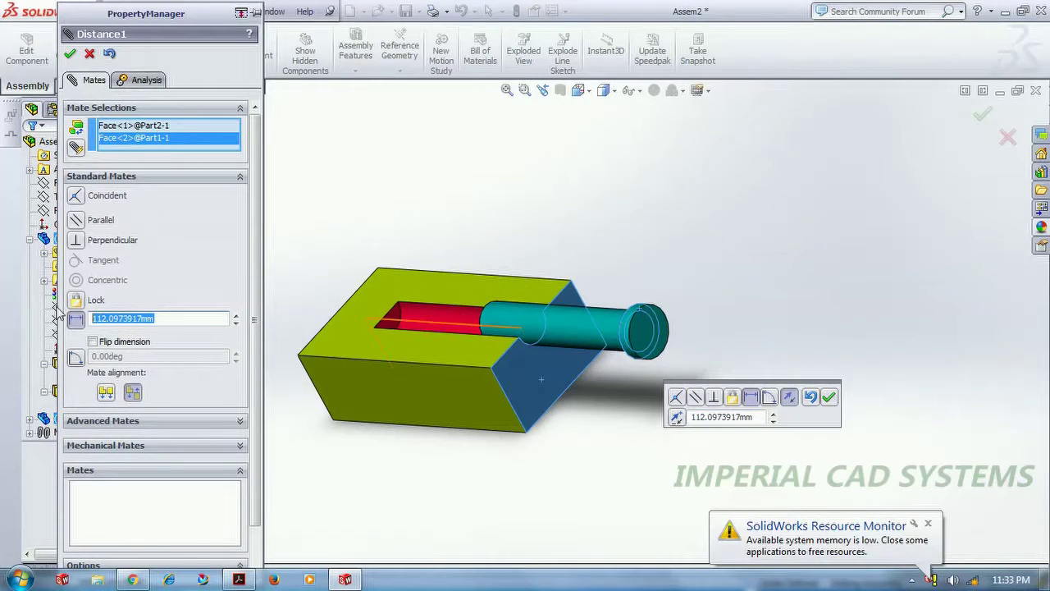
{"action": "type", "text": "0"}
{"action": "key", "text": "Return"}
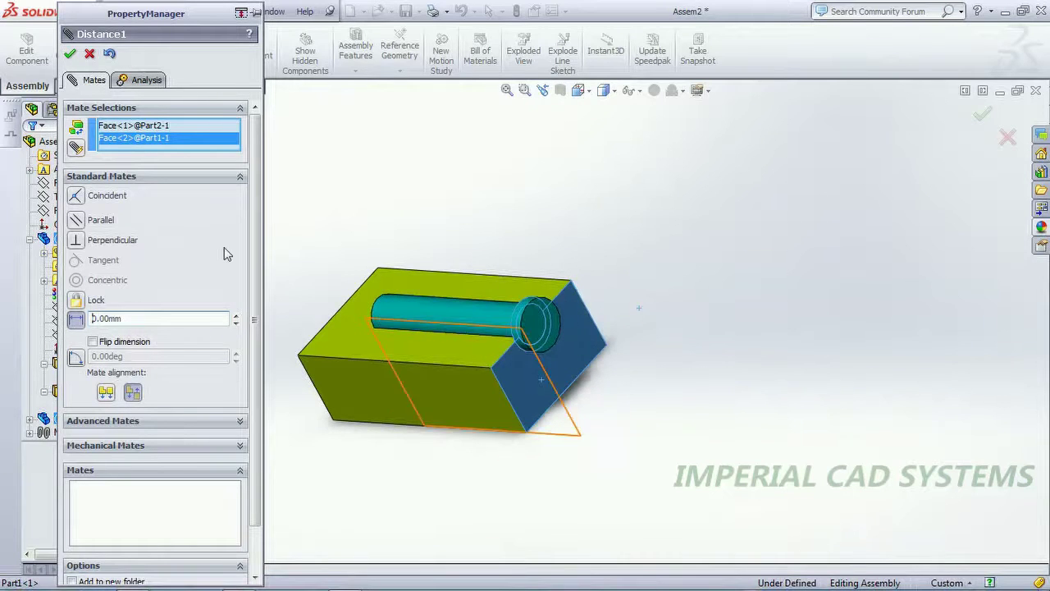
- Make it an advanced limit distance mate with a maximum of 150 mm and a minimum of 0 mm, and finish mating
{"action": "middle_click_drag", "start_coordinate": [375, 271], "coordinate": [417, 233]}
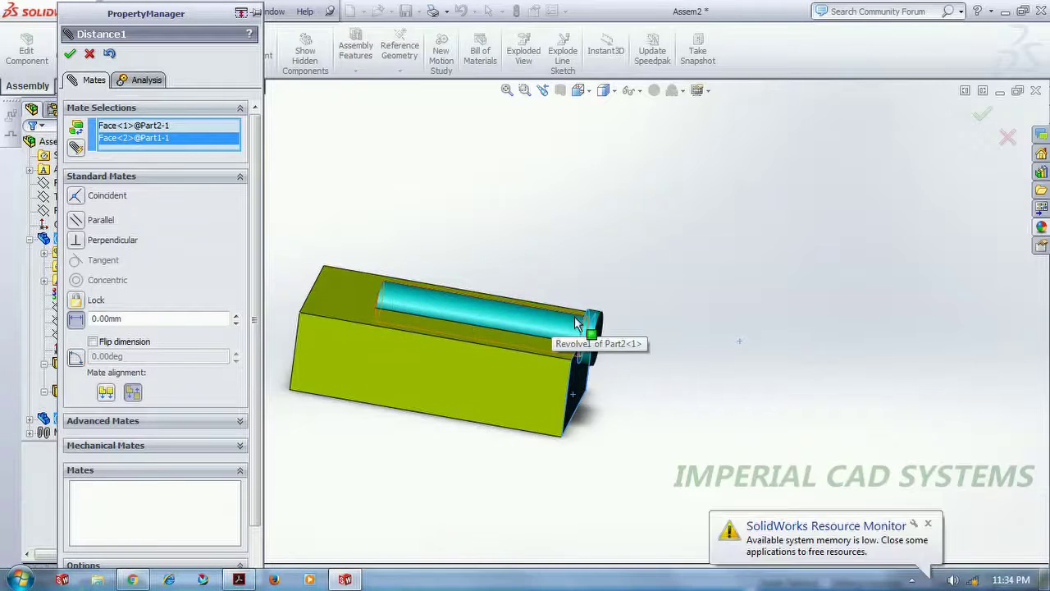
{"action": "scroll", "coordinate": [259, 345], "scroll_direction": "down", "scroll_amount": 2}
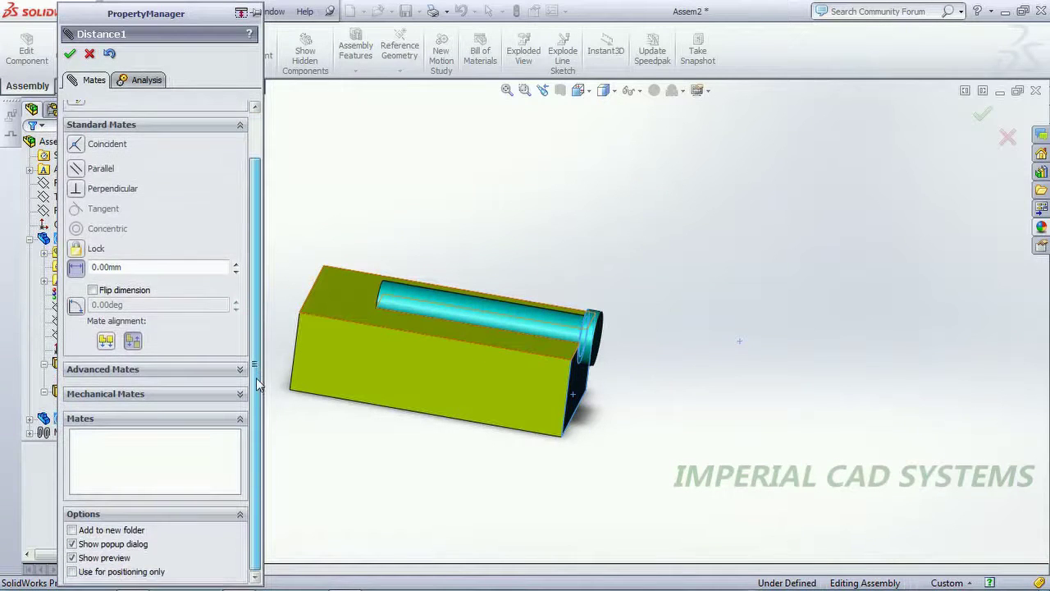
{"action": "left_click", "coordinate": [106, 370]}
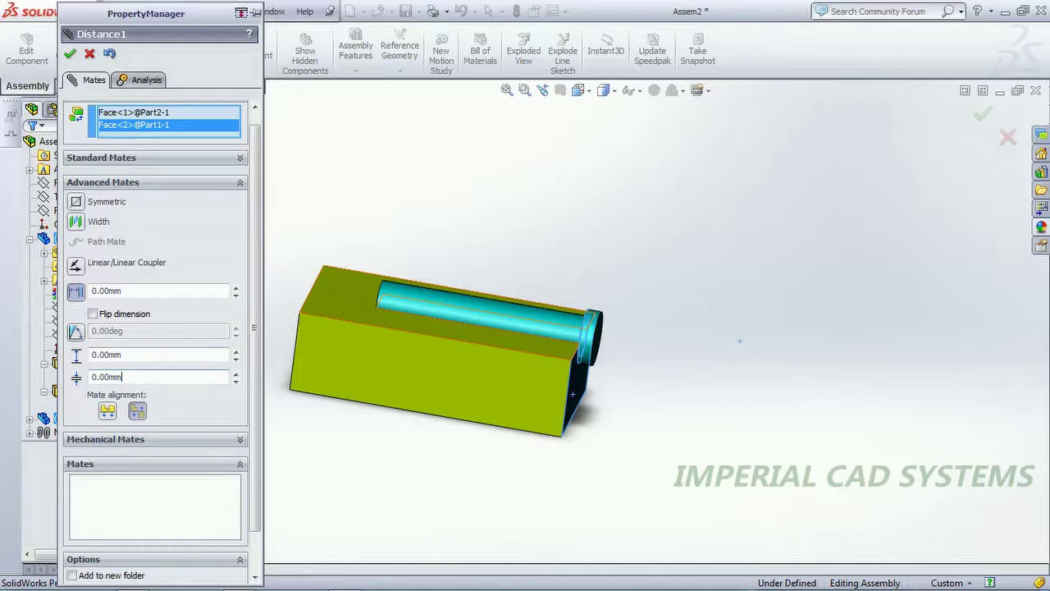
{"action": "left_click", "coordinate": [106, 354]}
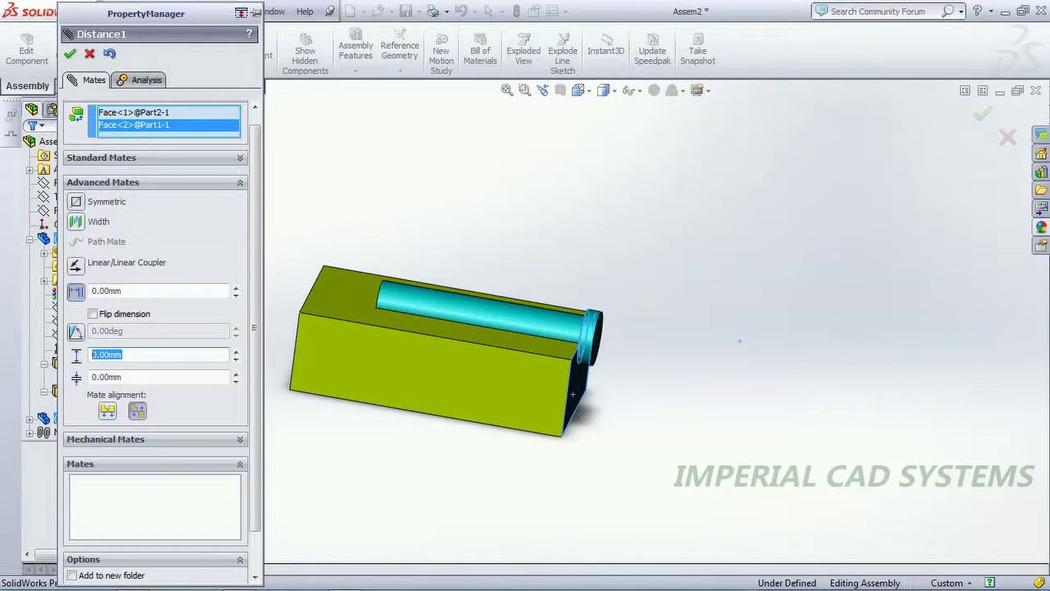
{"action": "type", "text": "150"}
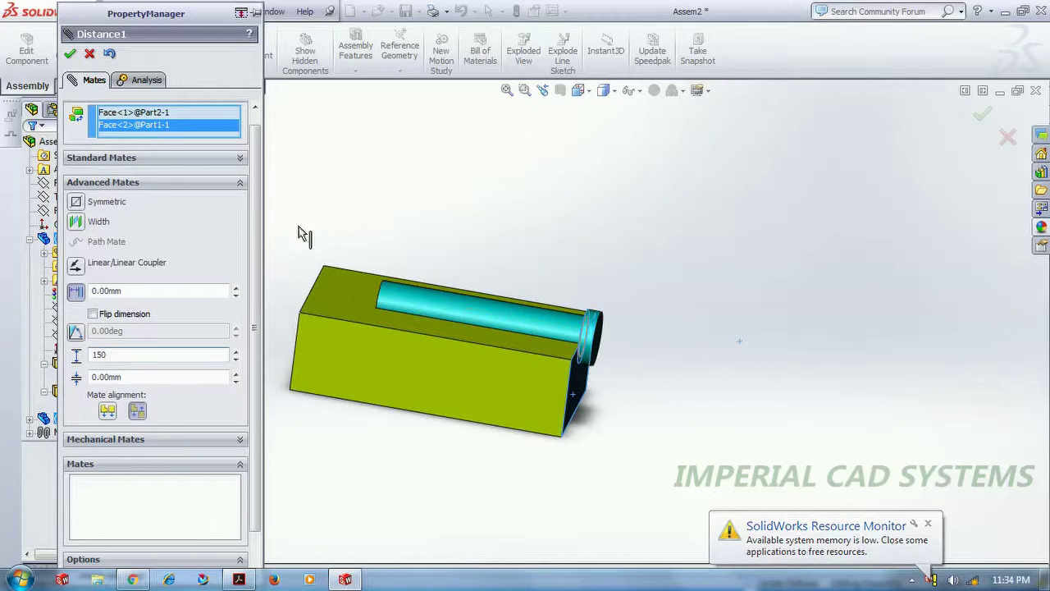
{"action": "key", "text": "Return"}
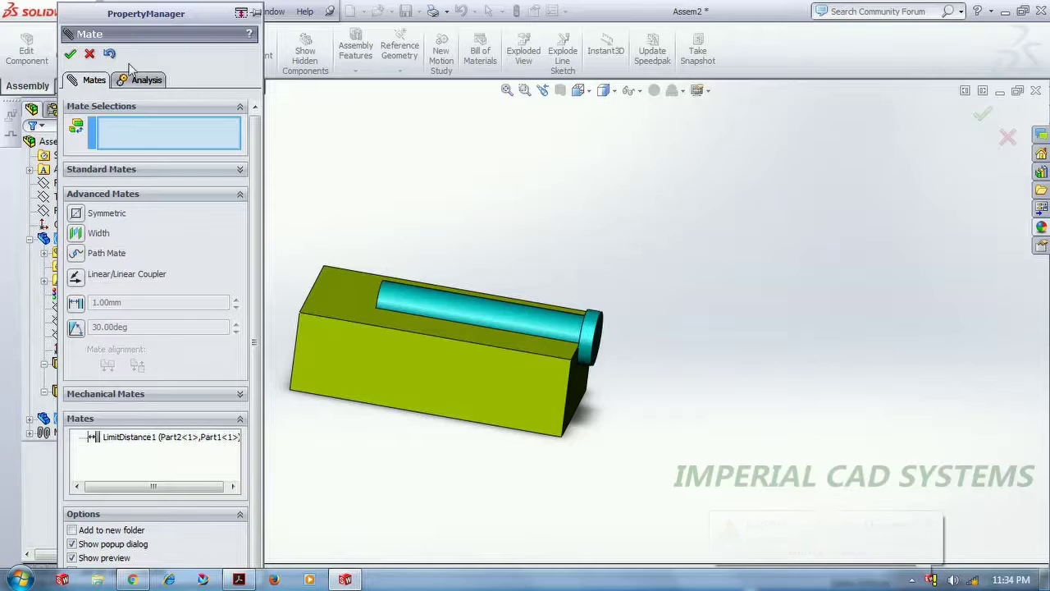
{"action": "left_click", "coordinate": [69, 55]}
- Slide the pin along the slot to check its travel between the mate limits
{"action": "middle_click_drag", "start_coordinate": [616, 230], "coordinate": [646, 269]}
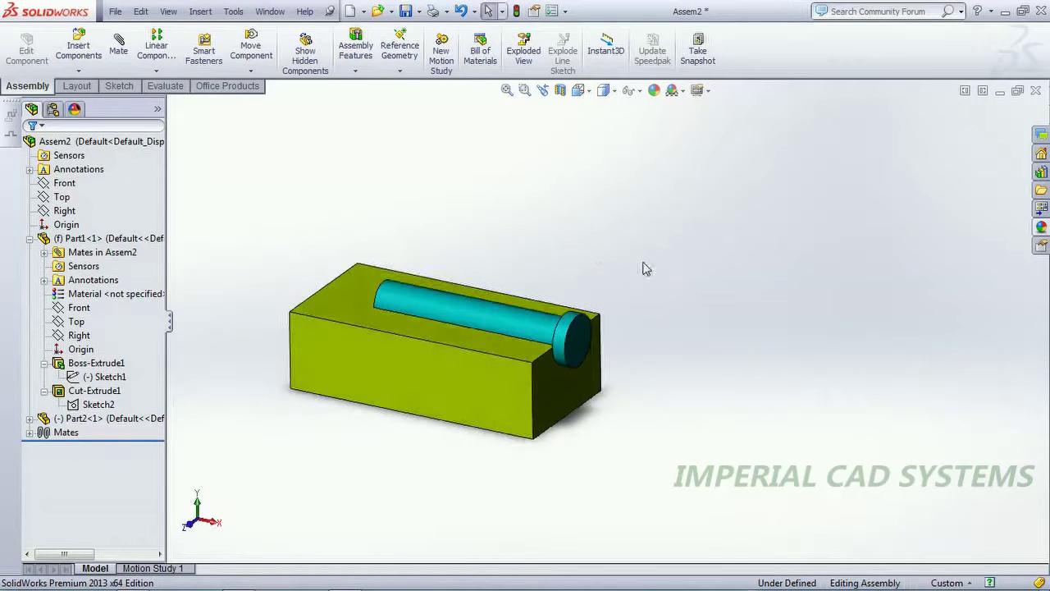
{"action": "left_click_drag", "start_coordinate": [580, 344], "coordinate": [492, 382]}
{"action": "left_click", "coordinate": [233, 378]}
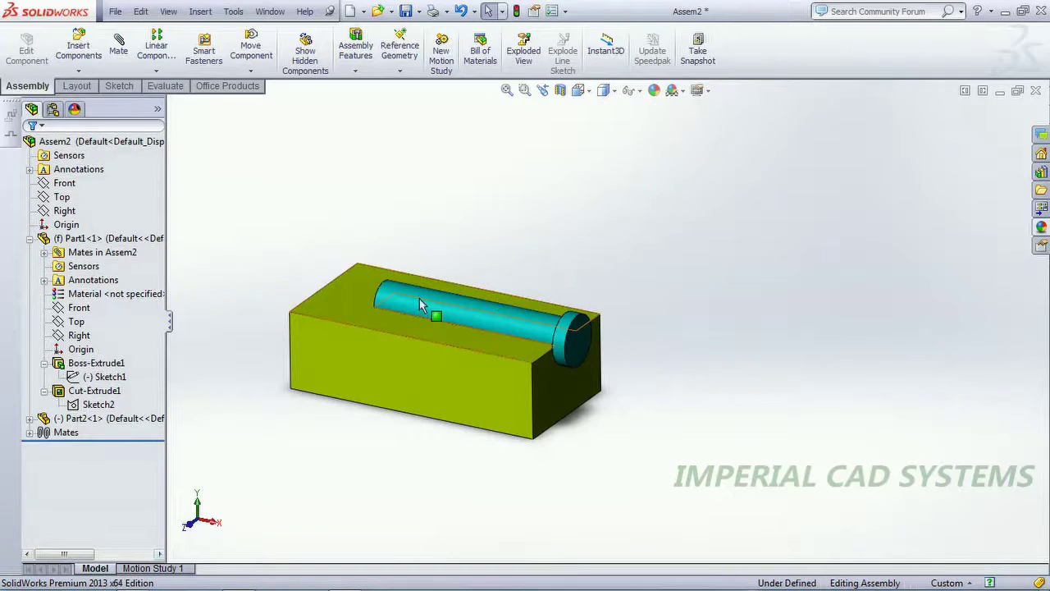
{"action": "middle_click_drag", "start_coordinate": [487, 451], "coordinate": [532, 467]}
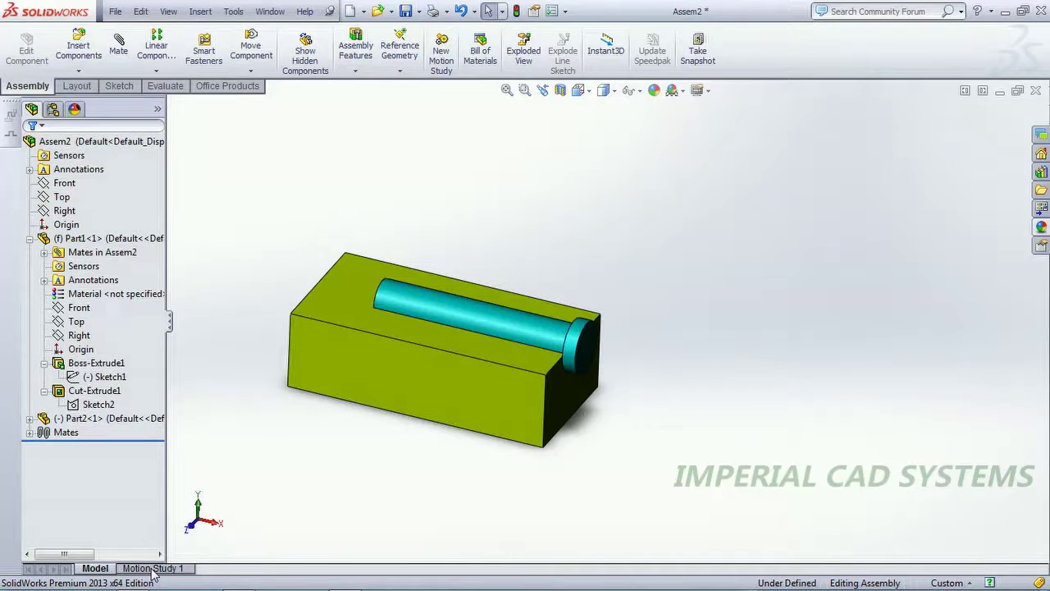
- Open Motion Study 1, extend the assembly's animation timeline to 10 seconds, and collapse the timeline
{"action": "left_click", "coordinate": [152, 570]}
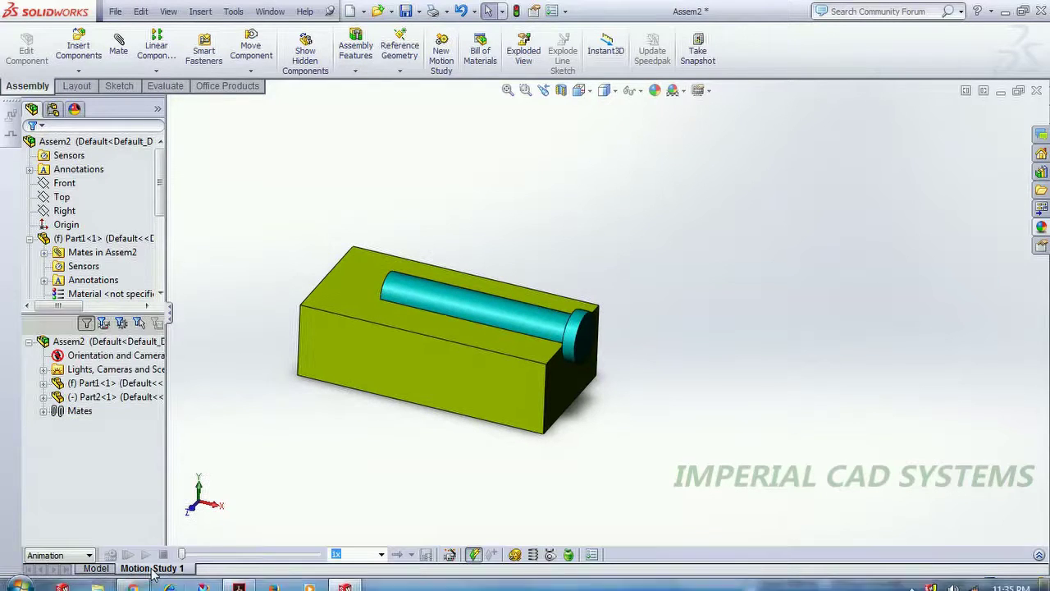
{"action": "left_click", "coordinate": [1040, 556]}
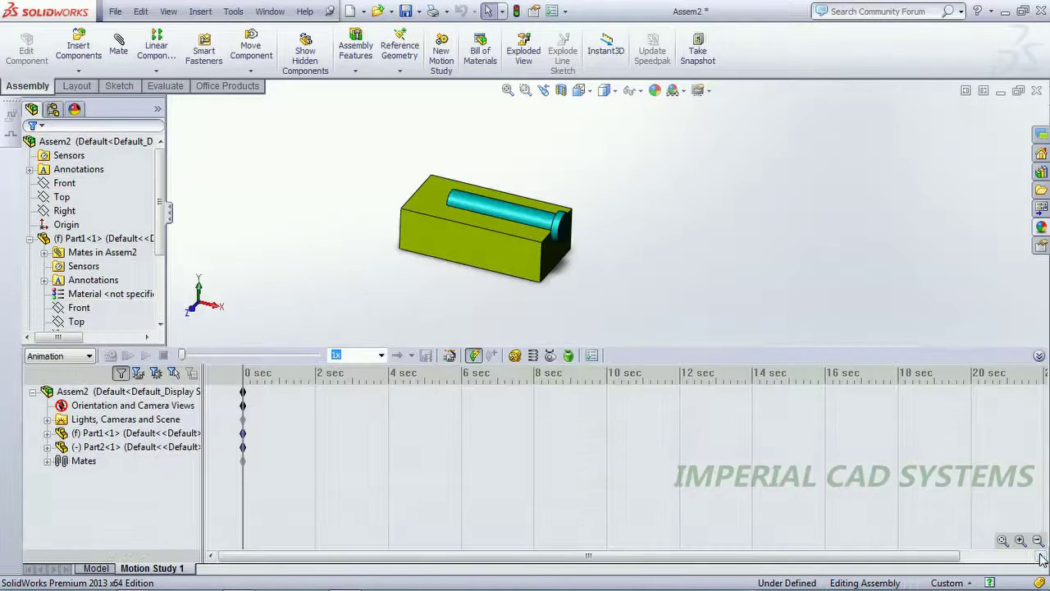
{"action": "left_click", "coordinate": [131, 447]}
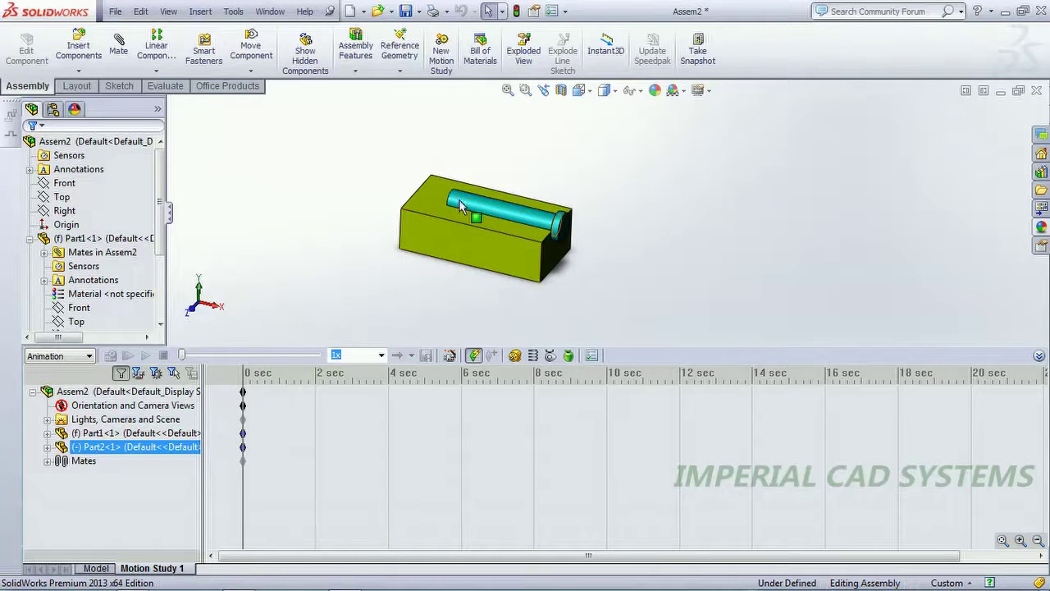
{"action": "left_click", "coordinate": [243, 391]}
{"action": "left_click_drag", "start_coordinate": [243, 396], "coordinate": [603, 408]}
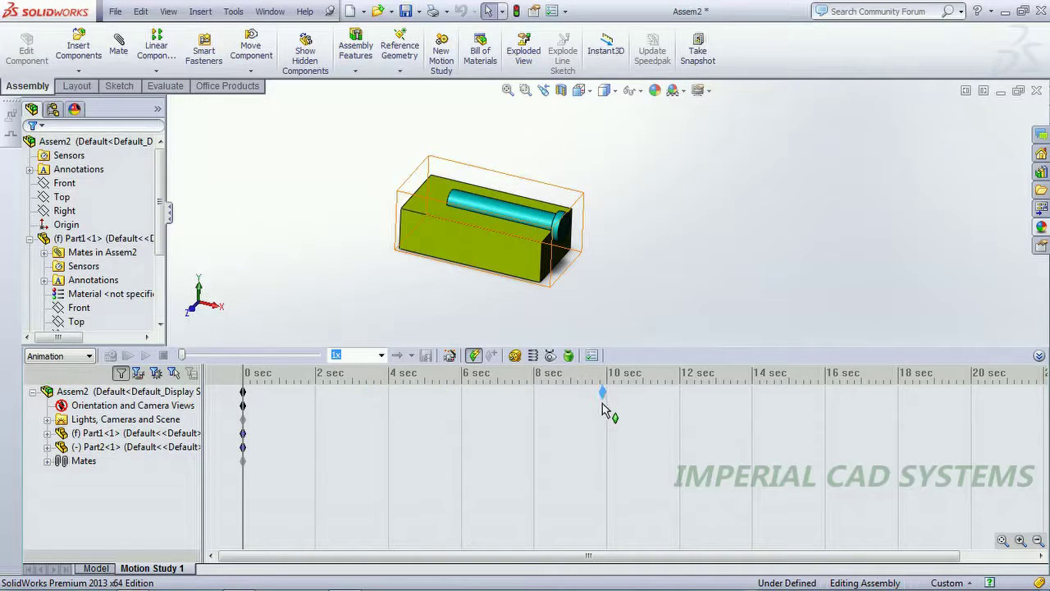
{"action": "left_click_drag", "start_coordinate": [628, 445], "coordinate": [626, 446]}
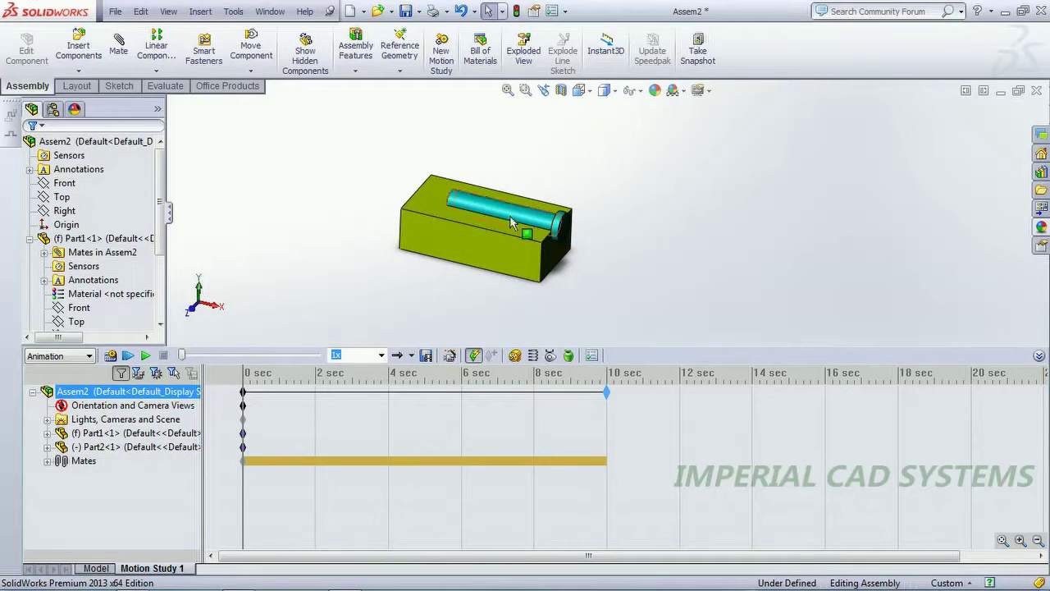
{"action": "scroll", "coordinate": [511, 222], "scroll_direction": "down", "scroll_amount": 2}
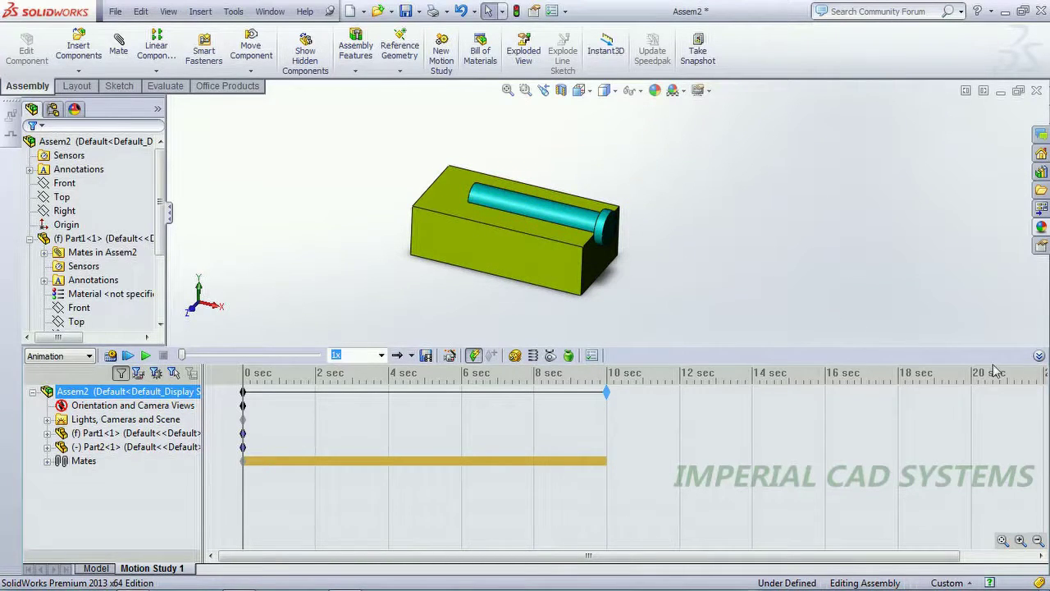
{"action": "left_click", "coordinate": [1040, 359]}
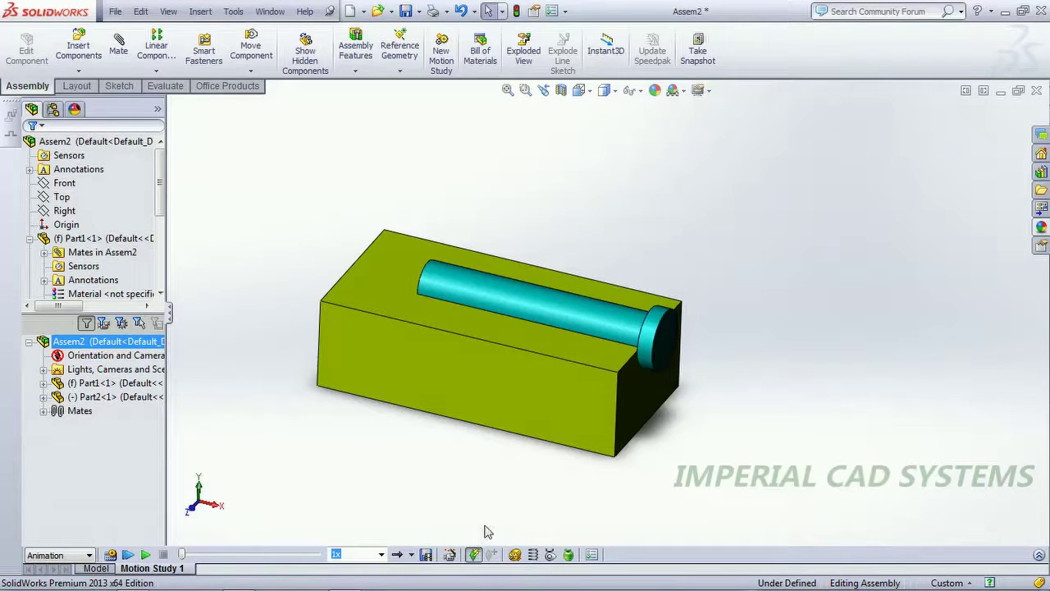
{"action": "left_click", "coordinate": [410, 555]}
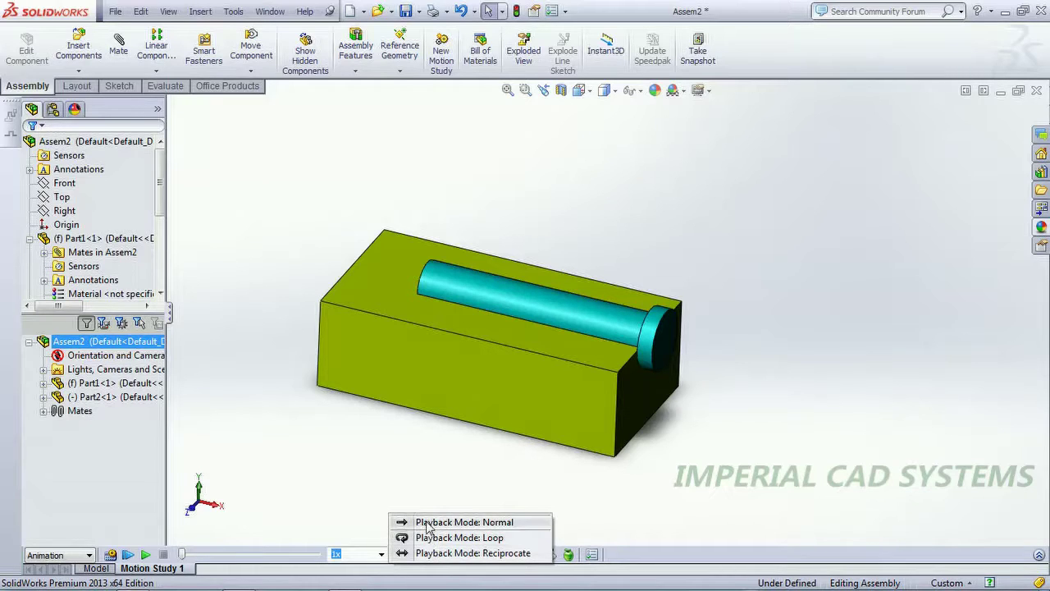
{"action": "left_click", "coordinate": [401, 474]}
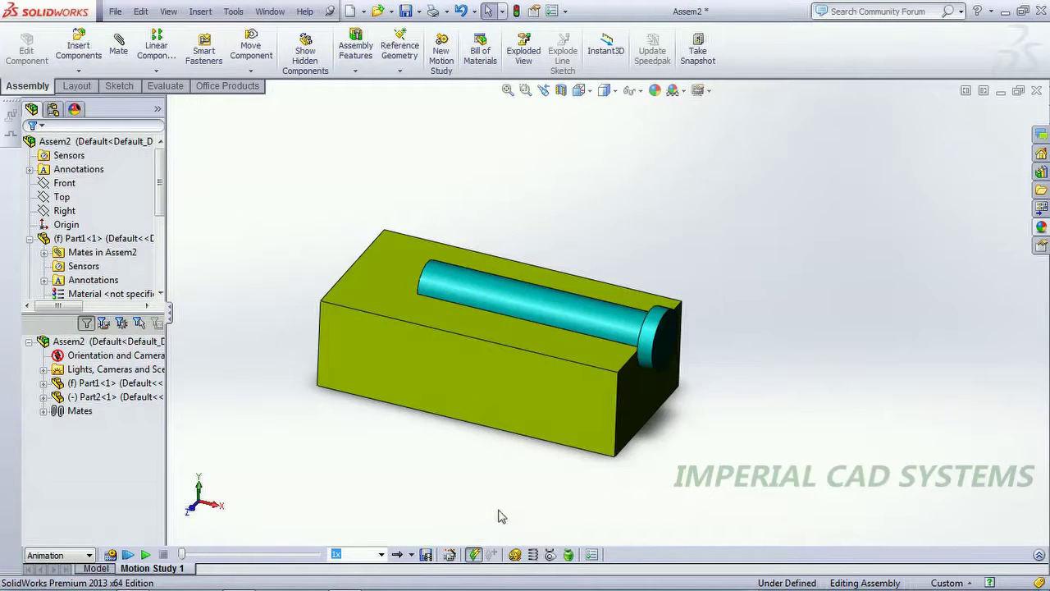
- Start a linear motor on the outer face of the pin's head, with its direction pointing away from the block
{"action": "left_click", "coordinate": [516, 555]}
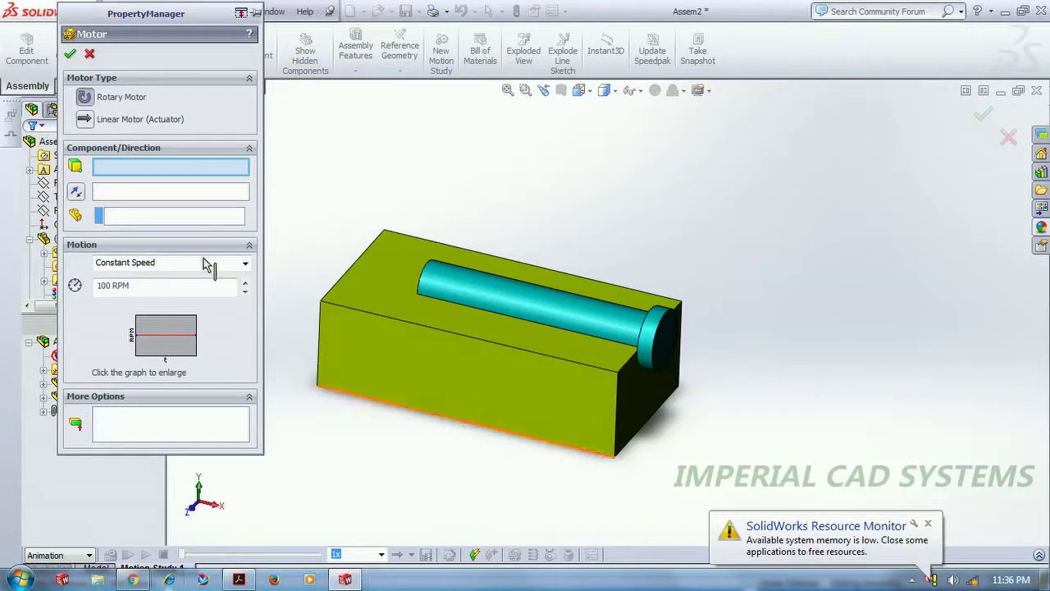
{"action": "left_click", "coordinate": [94, 123]}
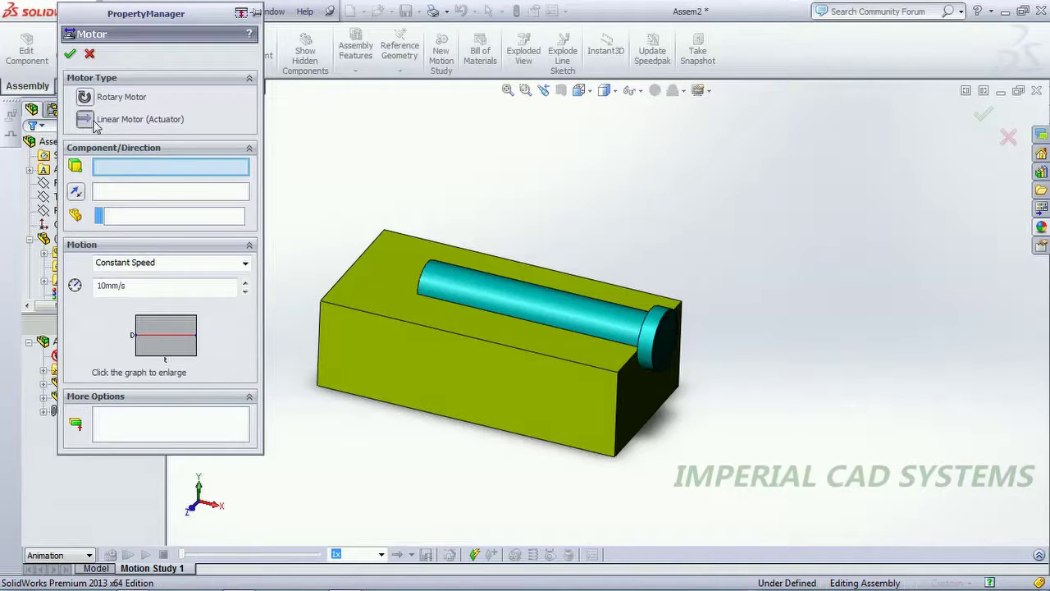
{"action": "left_click", "coordinate": [670, 345]}
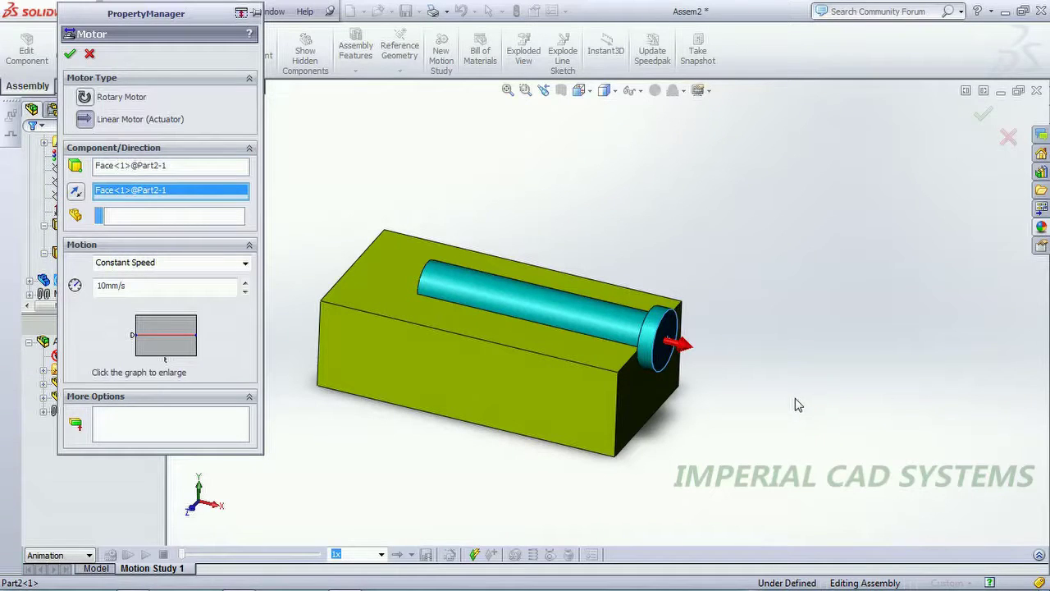
{"action": "left_click", "coordinate": [77, 195]}
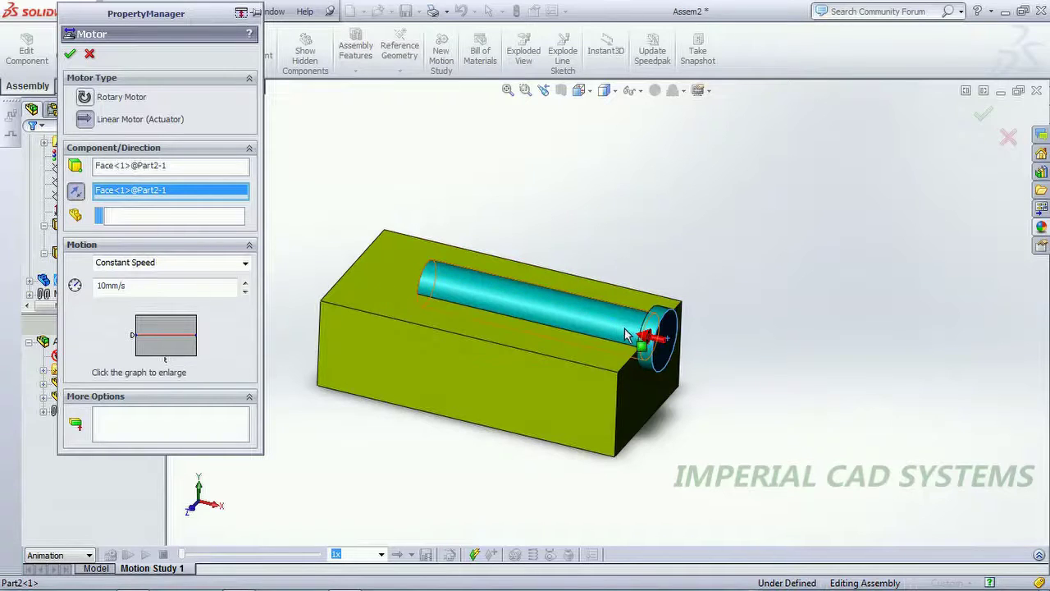
{"action": "left_click", "coordinate": [74, 193]}
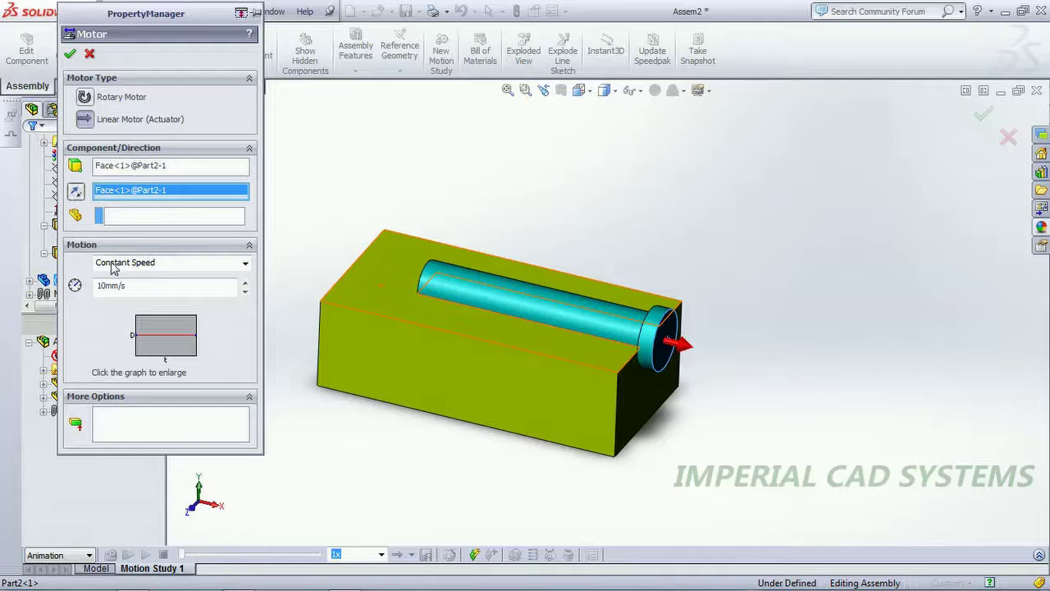
- Set the linear motor's motion to Distance with a travel of 150 mm and accept the motor
{"action": "left_click", "coordinate": [136, 266]}
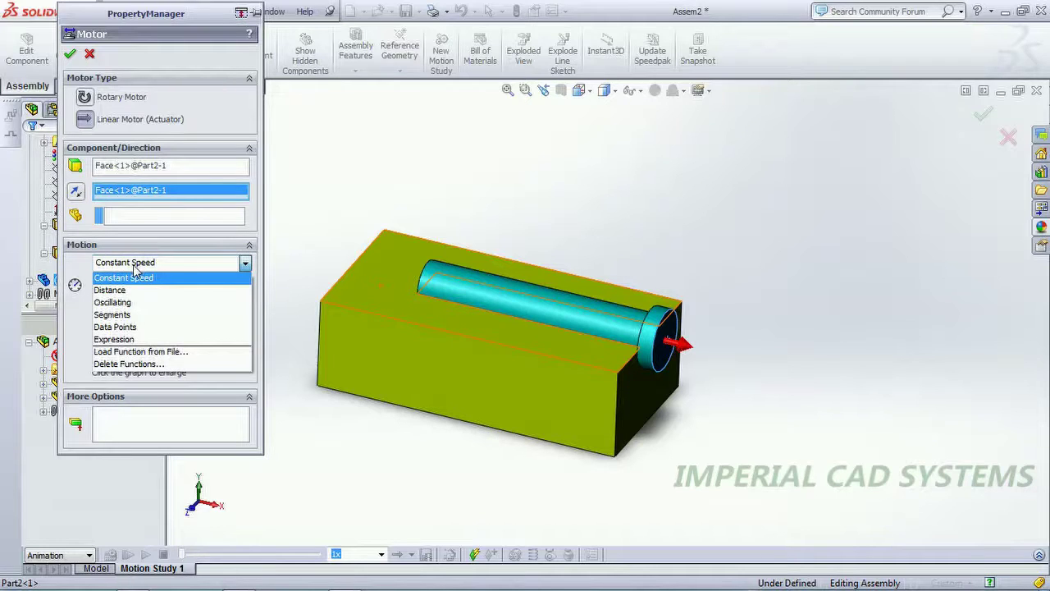
{"action": "left_click", "coordinate": [131, 291]}
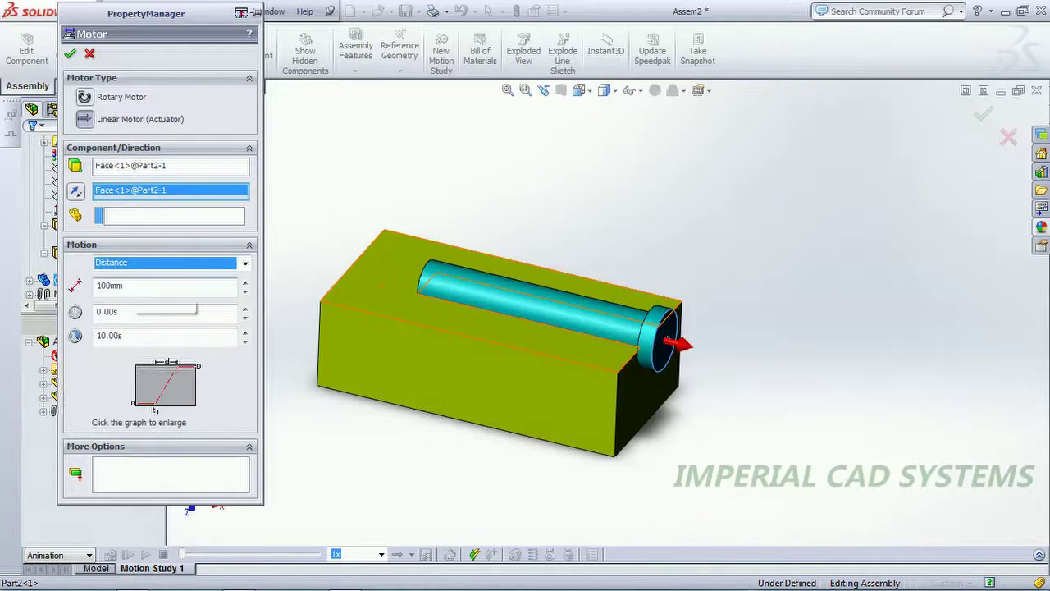
{"action": "left_click", "coordinate": [131, 286]}
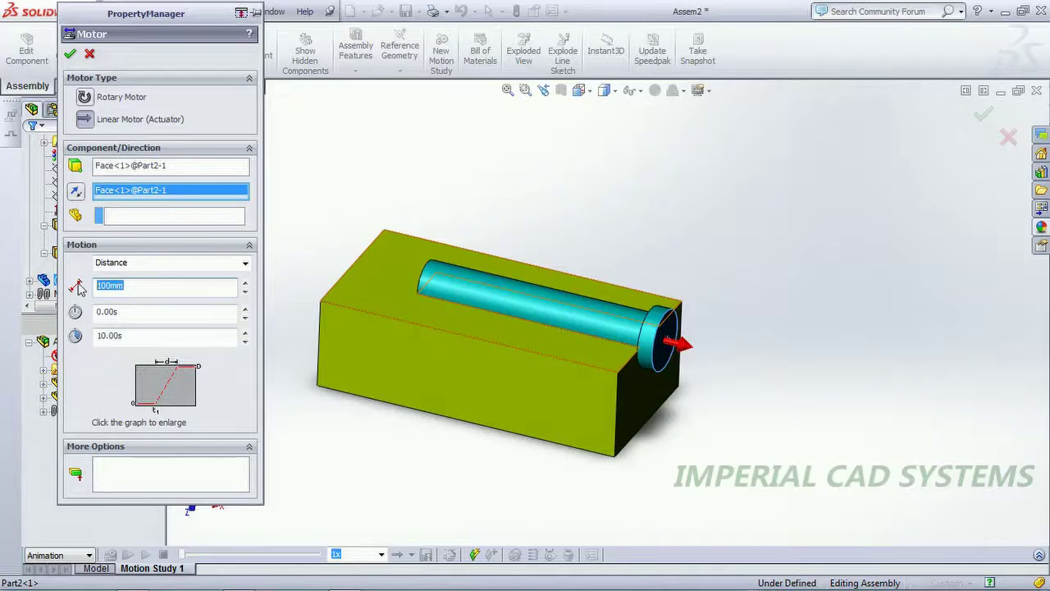
{"action": "type", "text": "15"}
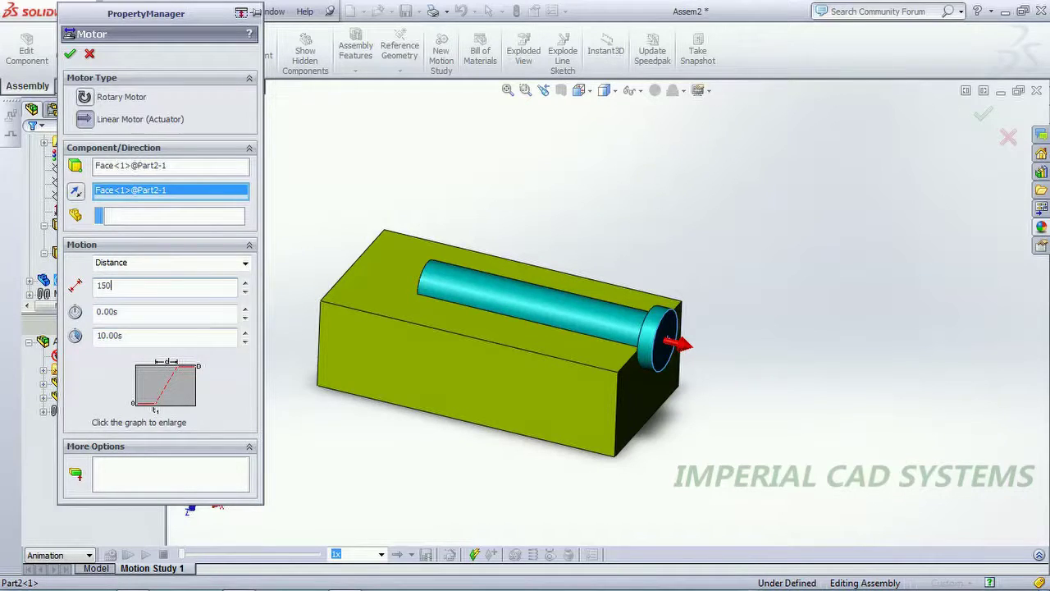
{"action": "left_click", "coordinate": [71, 54]}
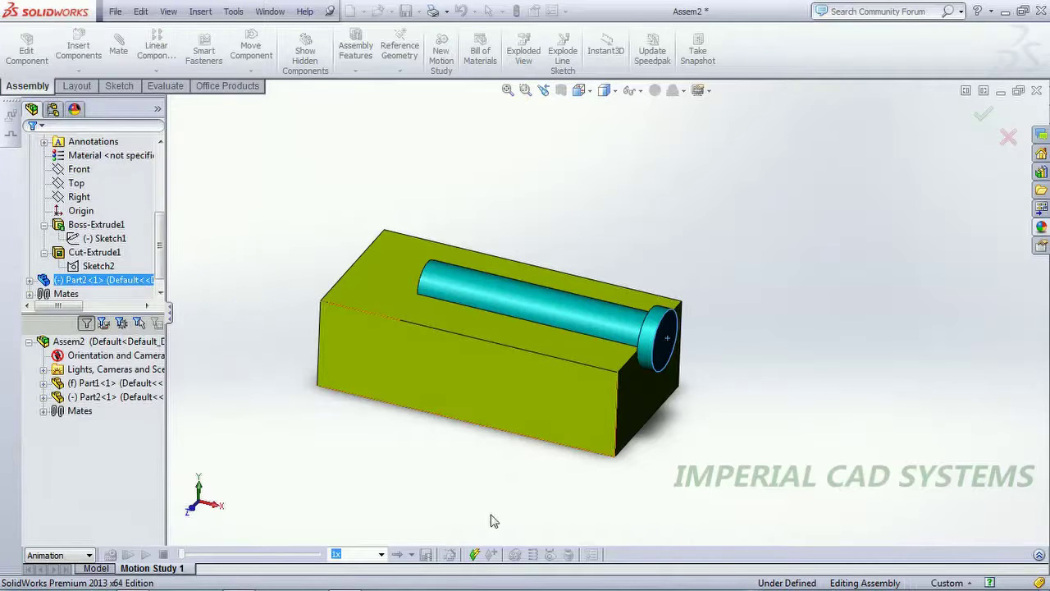
- Play the motion study to view the pin sliding out of the block, and replay it from the start
{"action": "middle_click_drag", "start_coordinate": [394, 475], "coordinate": [573, 409], "text": "ctrl"}
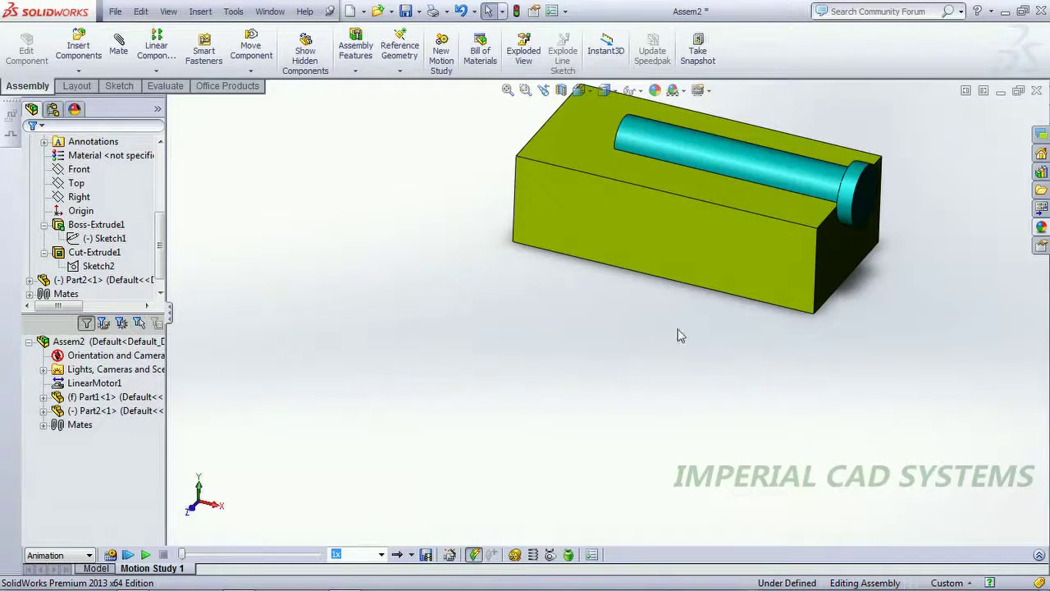
{"action": "scroll", "coordinate": [826, 188], "scroll_direction": "up", "scroll_amount": 3}
{"action": "scroll", "coordinate": [827, 188], "scroll_direction": "down", "scroll_amount": 2}
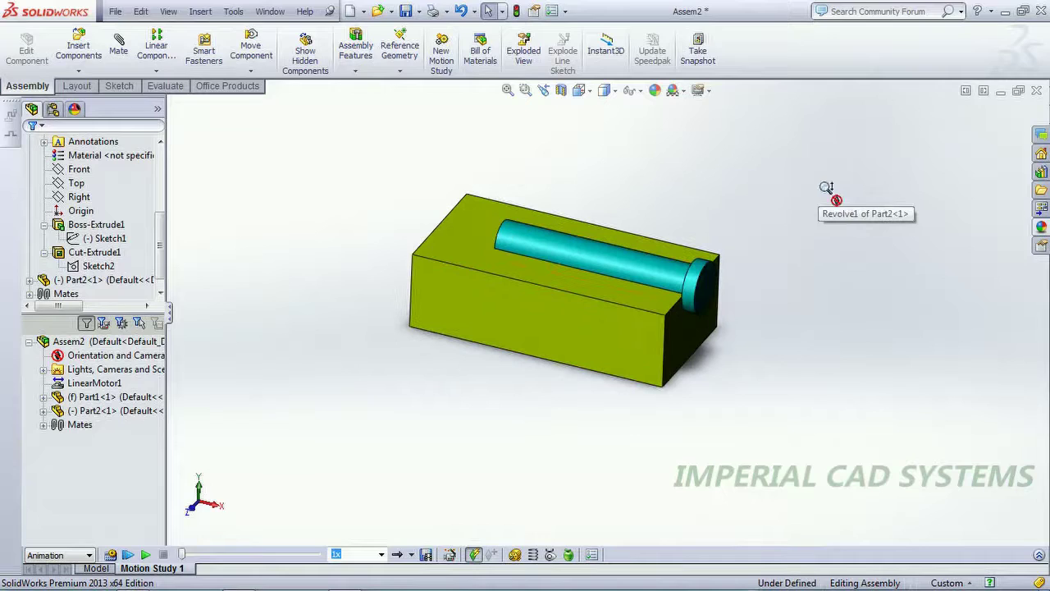
{"action": "scroll", "coordinate": [529, 398], "scroll_direction": "down", "scroll_amount": 2}
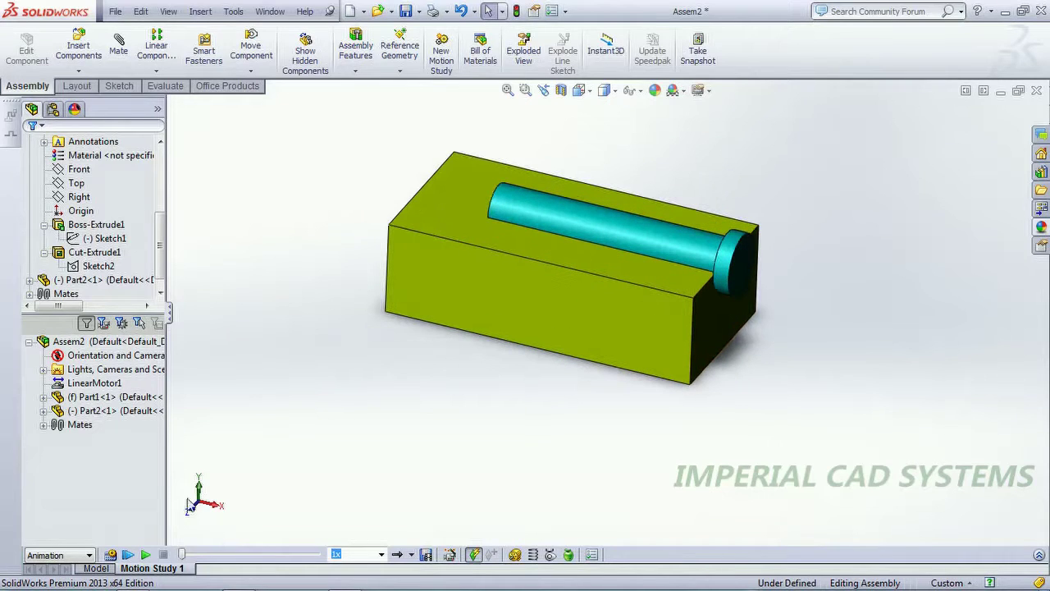
{"action": "left_click", "coordinate": [147, 556]}
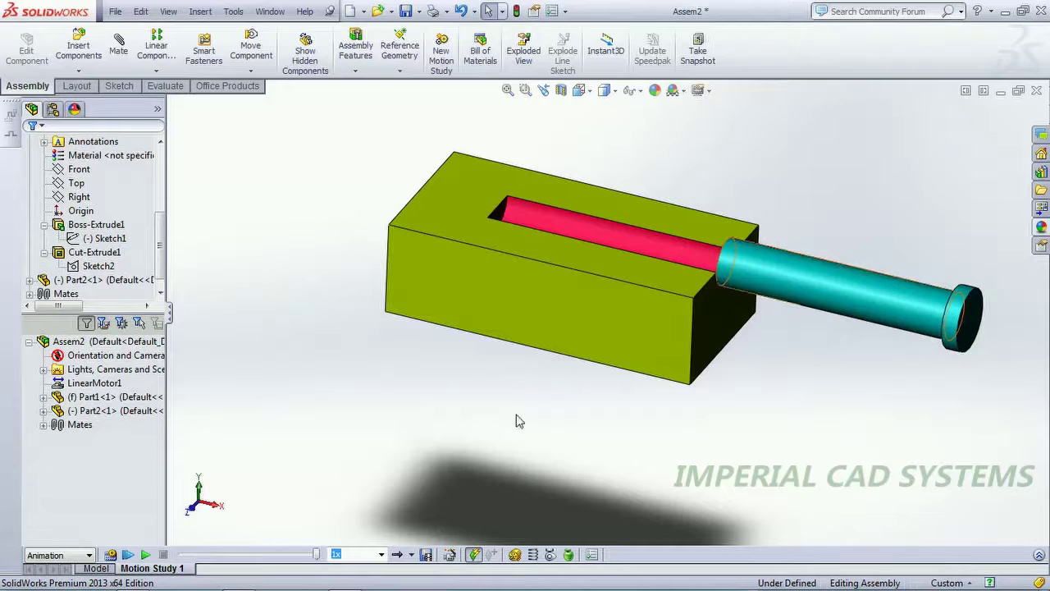
{"action": "left_click", "coordinate": [129, 556]}
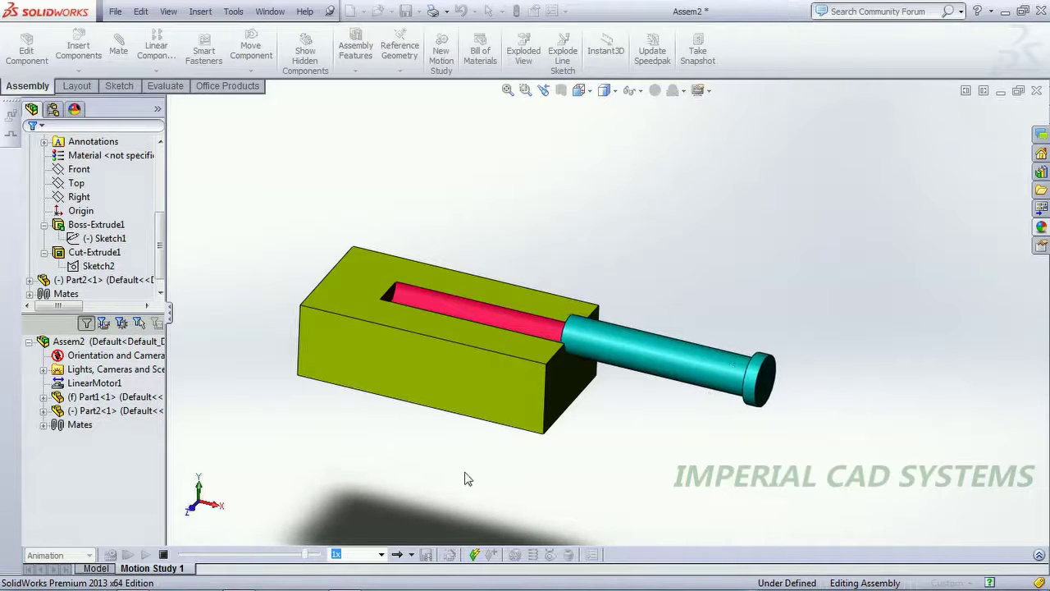
- Set the animation's playback mode to Loop and play it from the start
{"action": "left_click", "coordinate": [412, 555]}
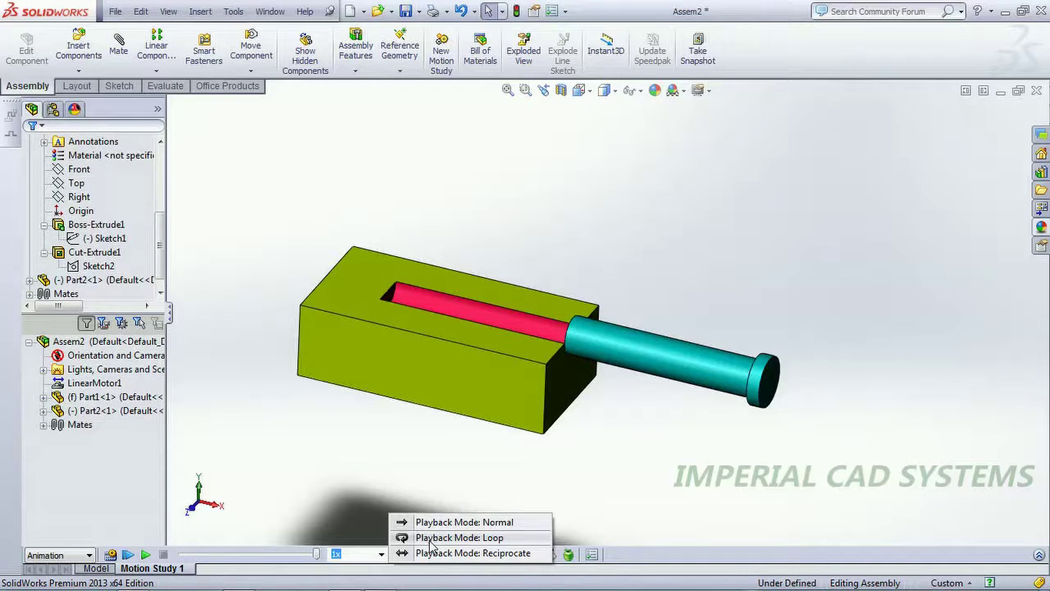
{"action": "left_click", "coordinate": [372, 470]}
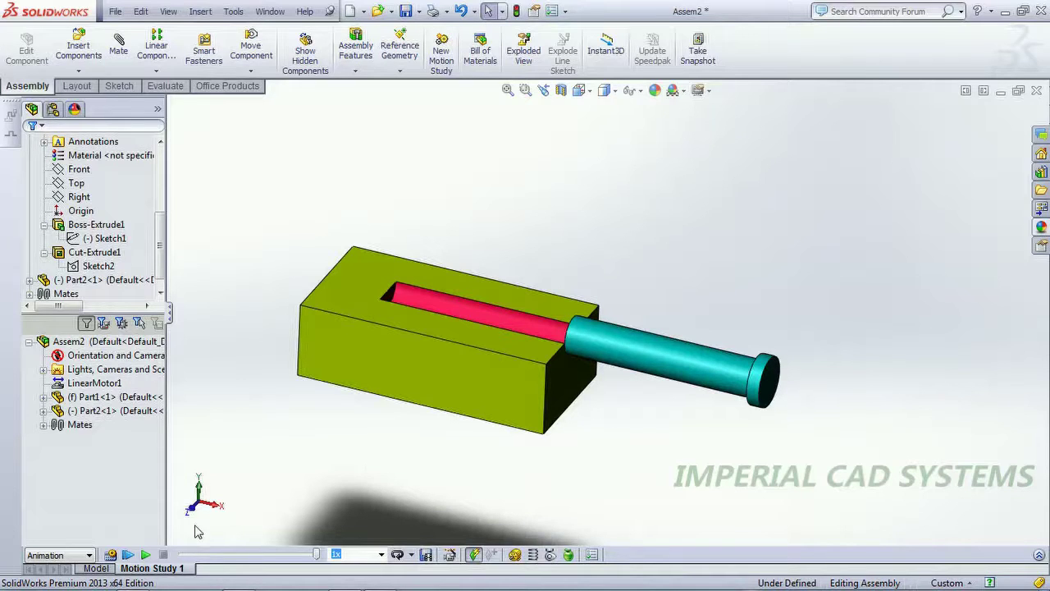
{"action": "left_click", "coordinate": [127, 556]}
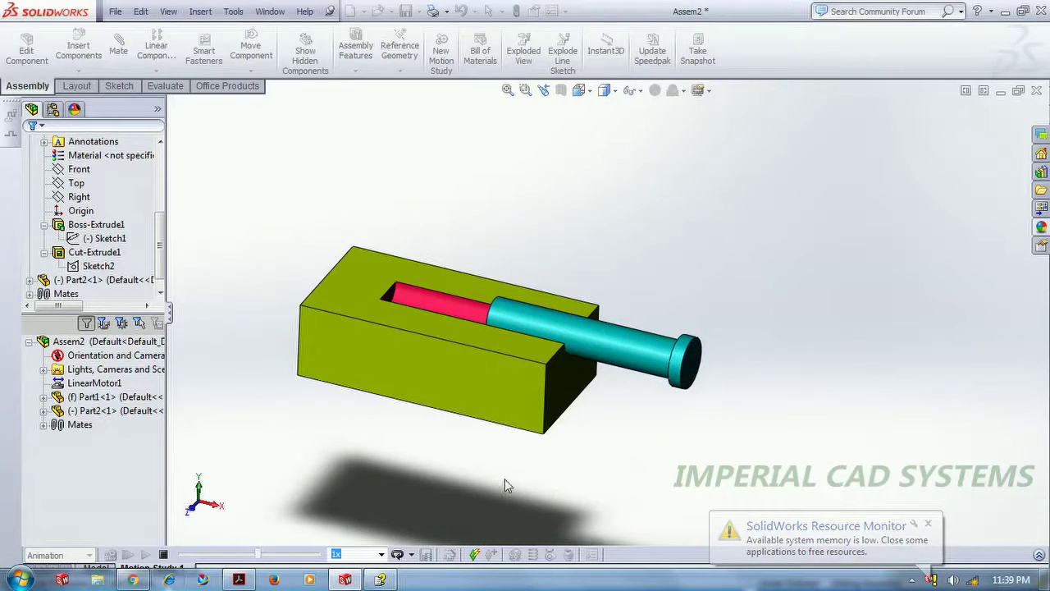
- Switch the playback mode to Reciprocate, set the playback speed to 5x, and play the animation
{"action": "left_click", "coordinate": [404, 554]}
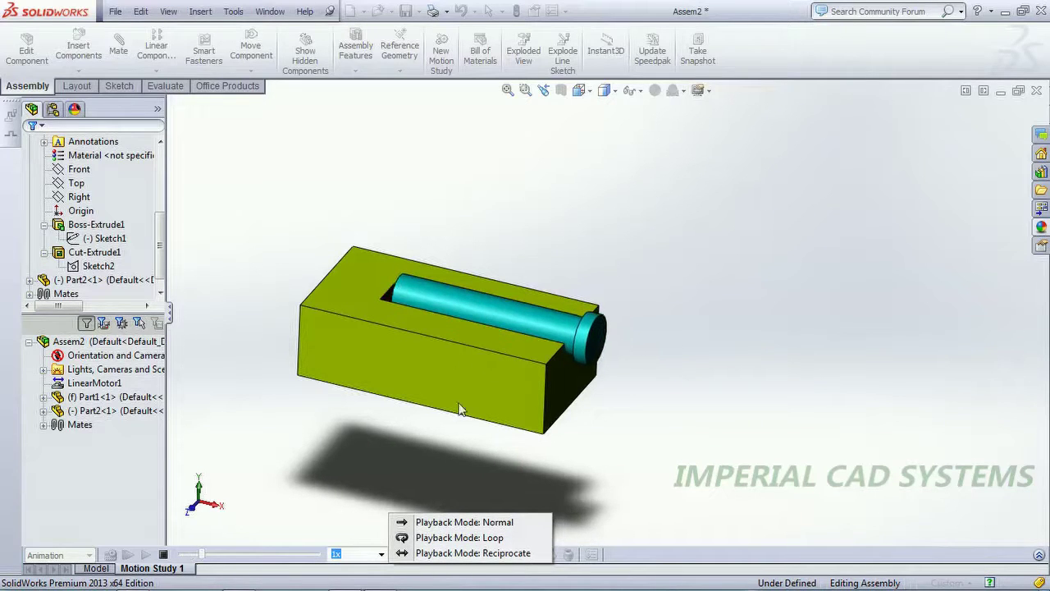
{"action": "left_click", "coordinate": [454, 553]}
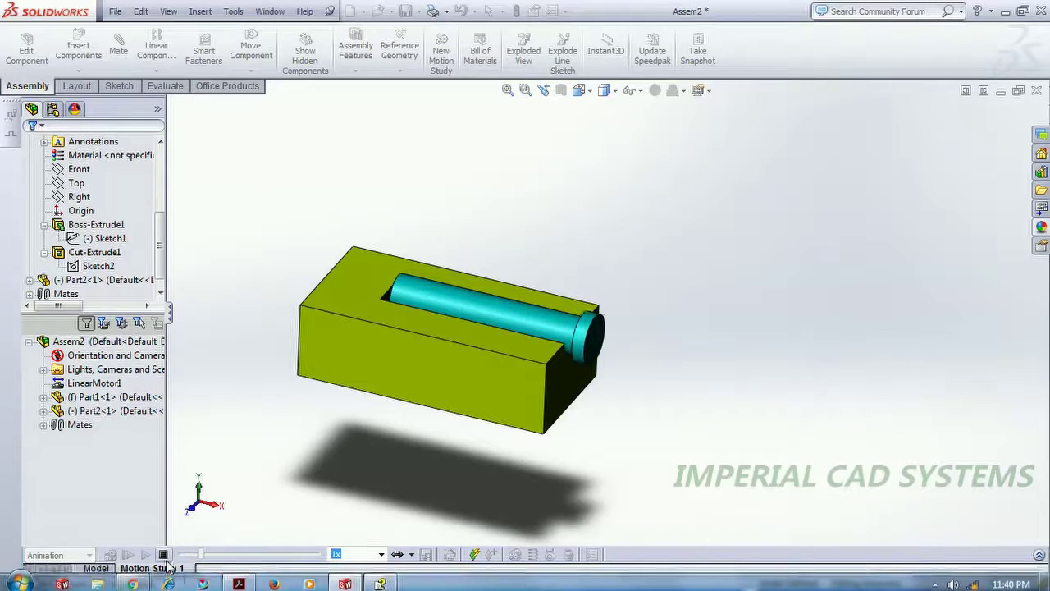
{"action": "left_click", "coordinate": [381, 555]}
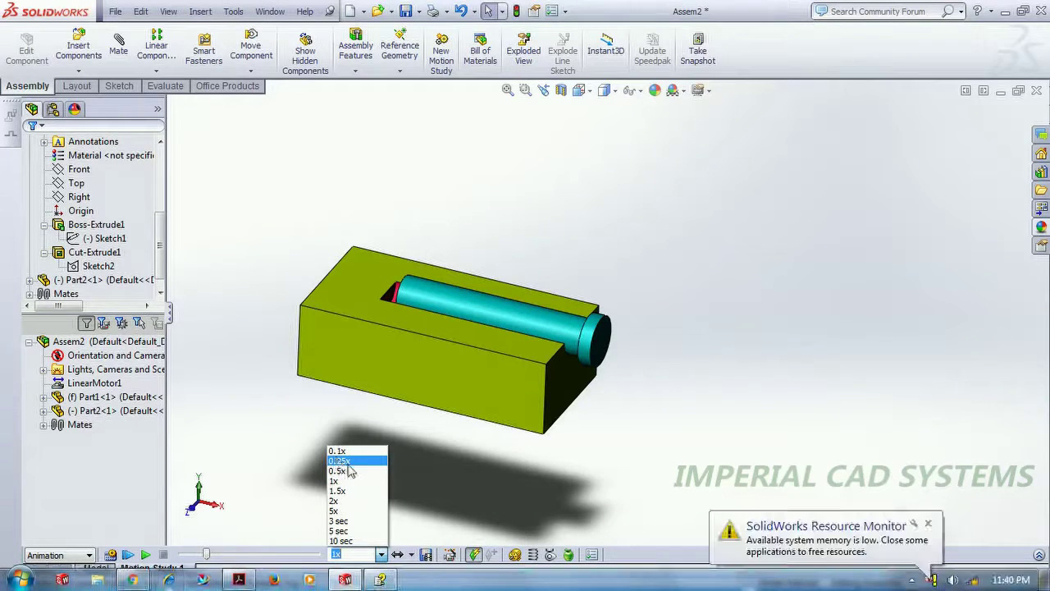
{"action": "left_click", "coordinate": [356, 511]}
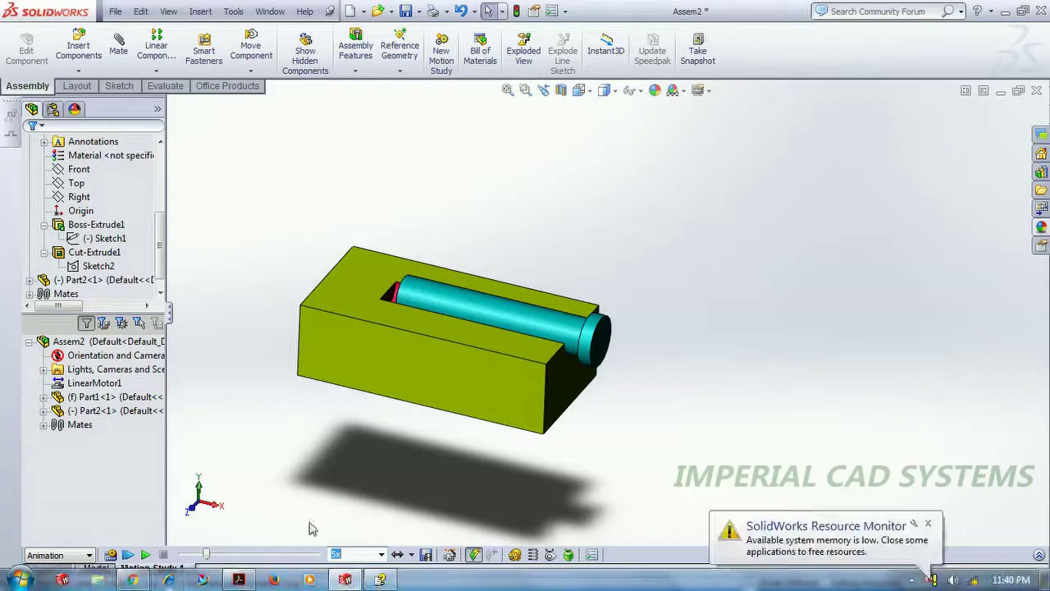
{"action": "left_click", "coordinate": [145, 555]}
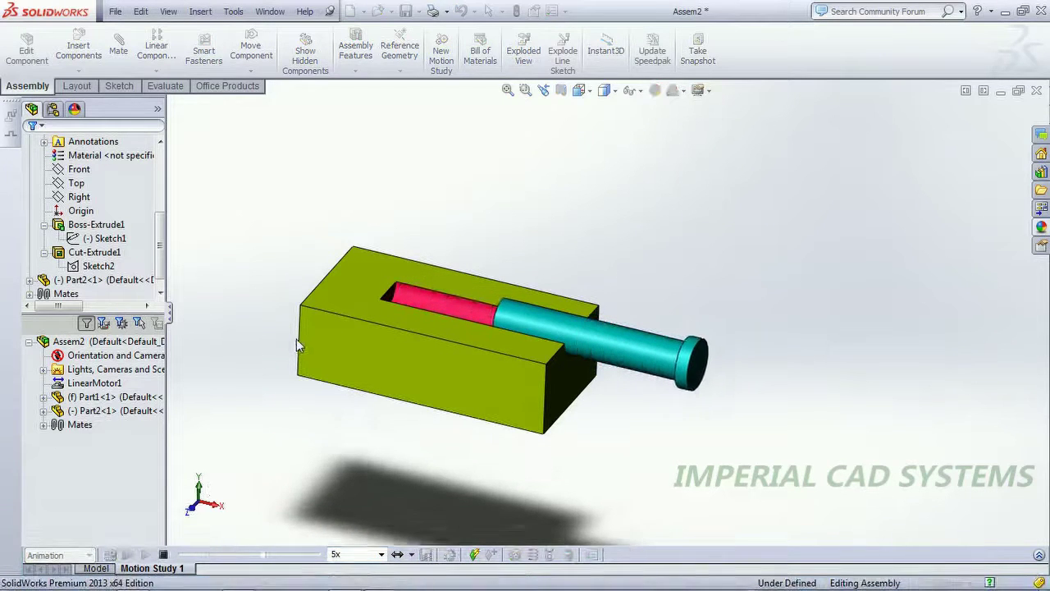